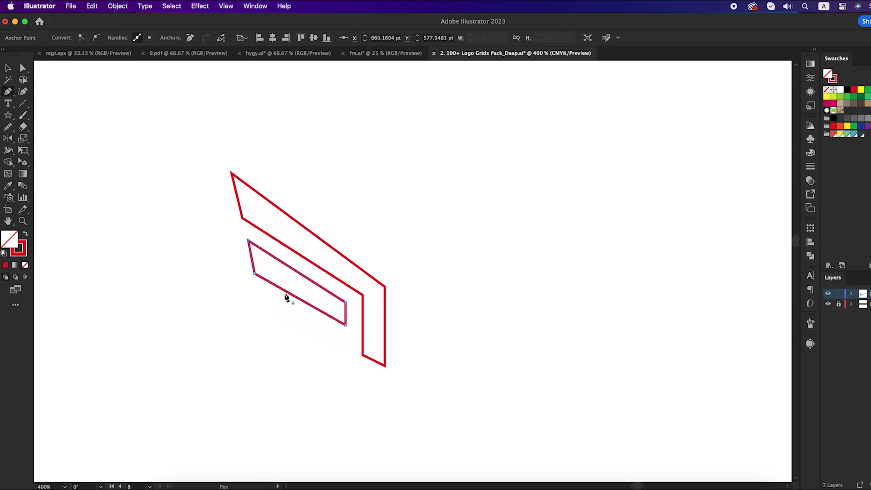
Draw a closed, narrow four-sided feather with the Pen tool below the second feather, parallel to its lower edge.
left_click(344, 336)
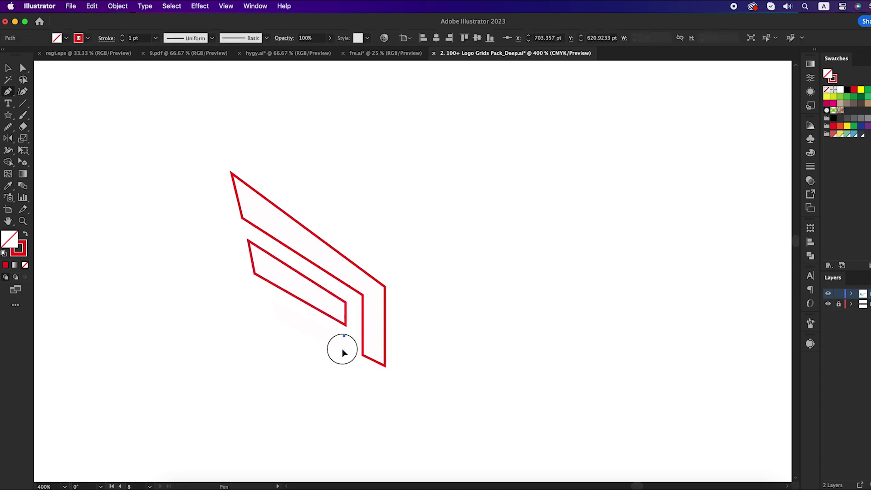
left_click(343, 349, "shift")
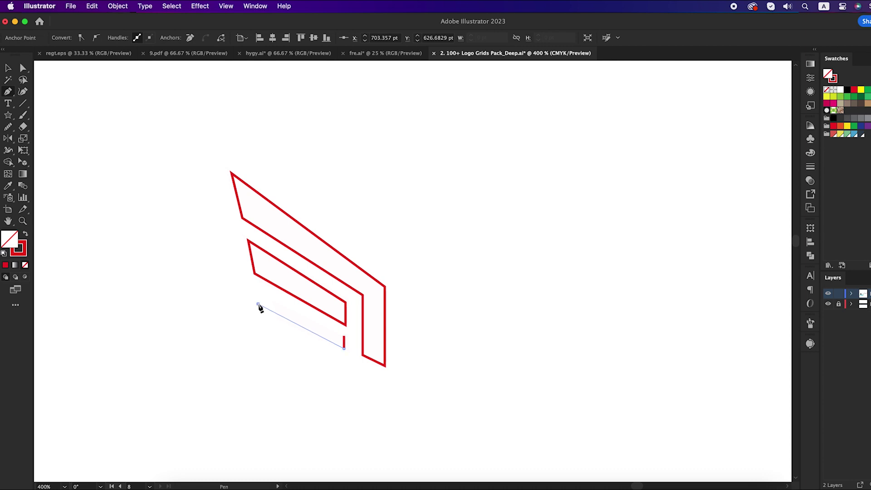
left_click(259, 305)
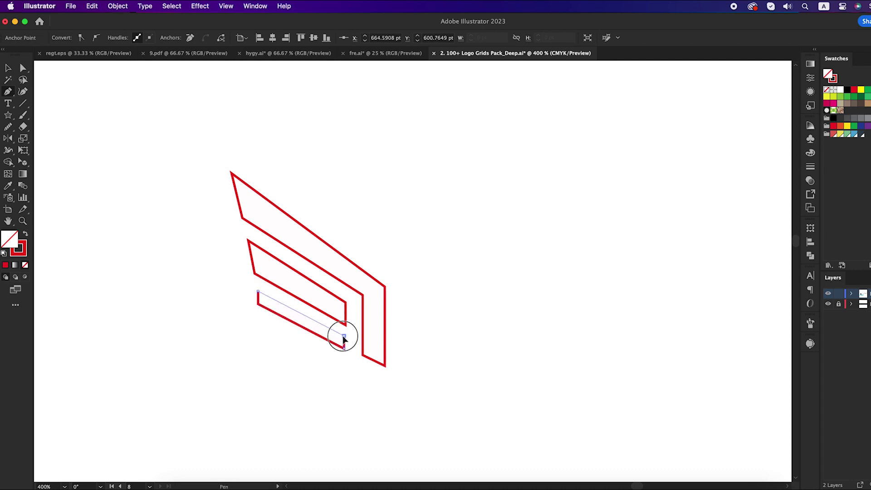
left_click(344, 337)
key("v")
left_click(344, 371)
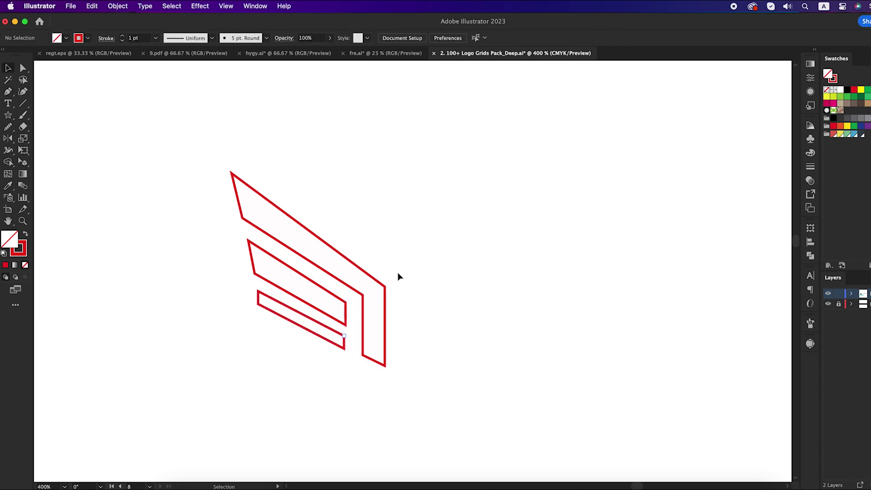
Select all three wing shapes and swap fill and stroke so they are solid red without an outline.
left_click_drag(391, 291, 274, 344)
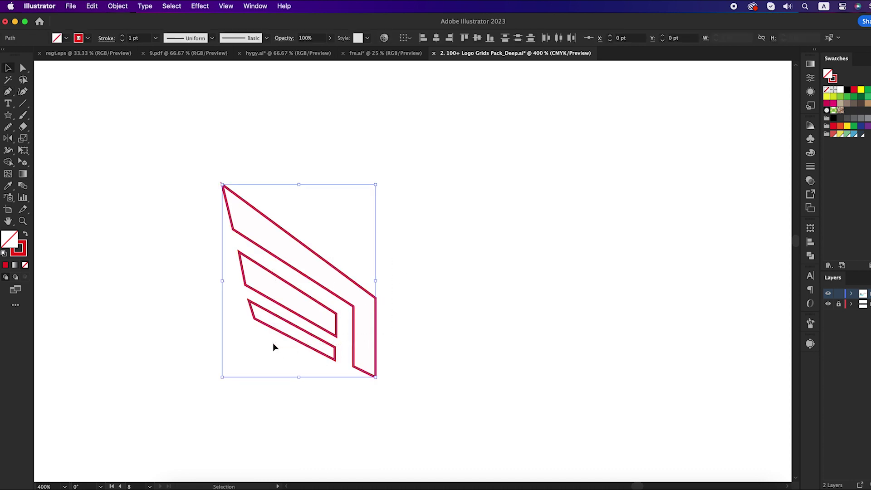
left_click(24, 234)
left_click(177, 280)
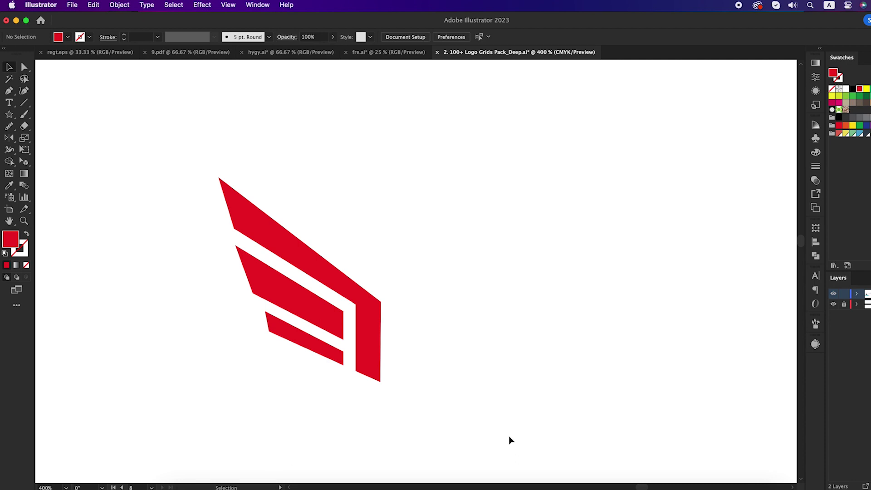
Round the lower outer corners at the left tips of all three feathers.
key("a")
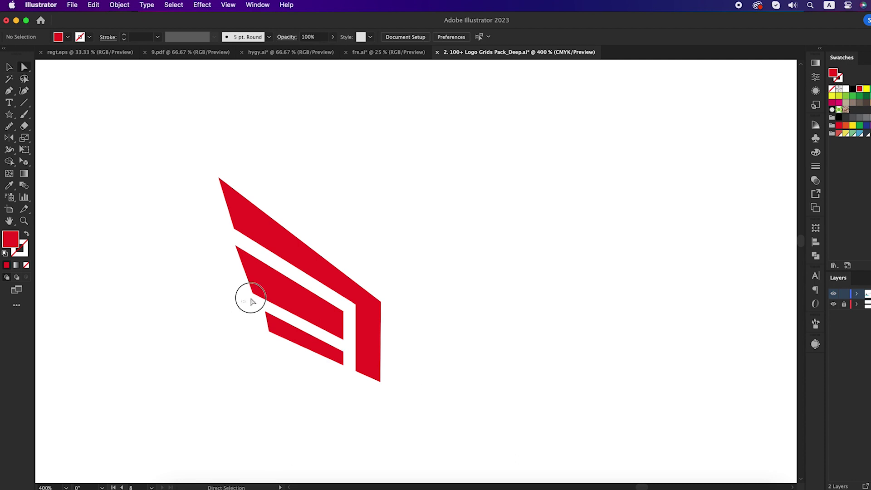
left_click(260, 288)
left_click(227, 235, "shift")
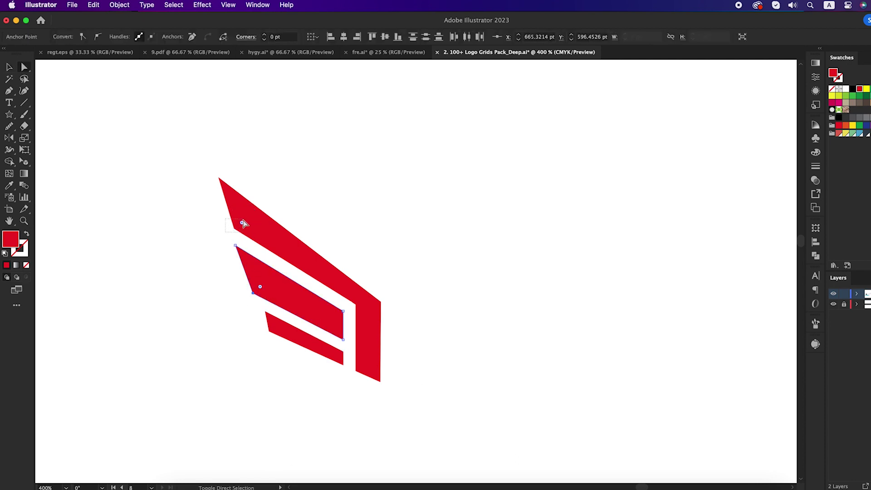
left_click_drag(252, 348, 288, 315)
Round the upper-right corners of the two smaller feathers together with the inner elbow corner of the large shape.
left_click(343, 312)
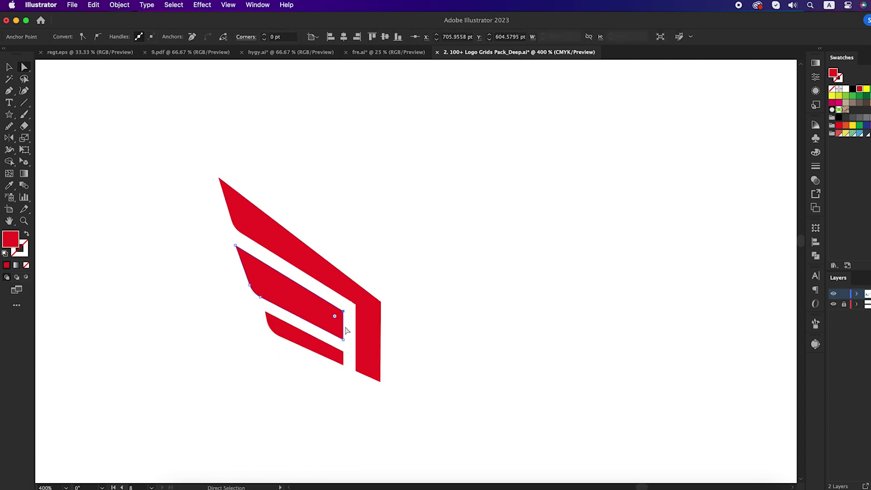
left_click(356, 307, "shift")
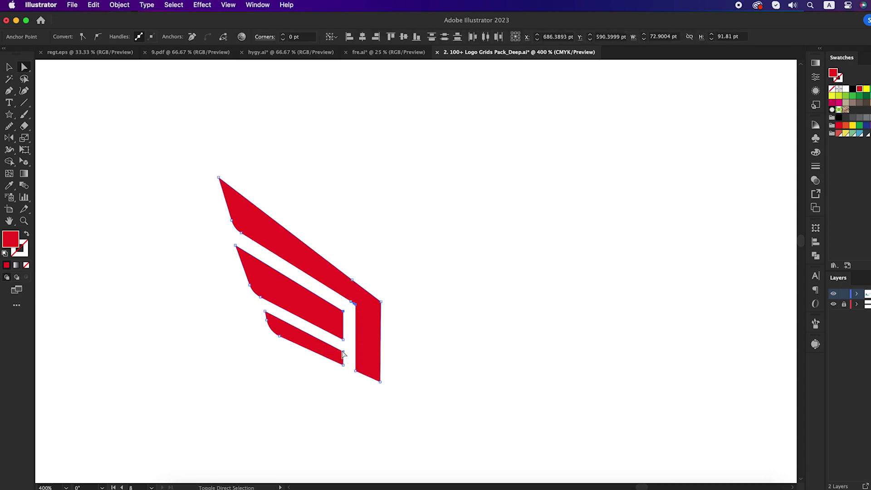
left_click_drag(336, 319, 317, 327)
Round the outer elbow corner of the large wing shape with a bigger radius.
left_click(397, 295)
left_click(373, 307)
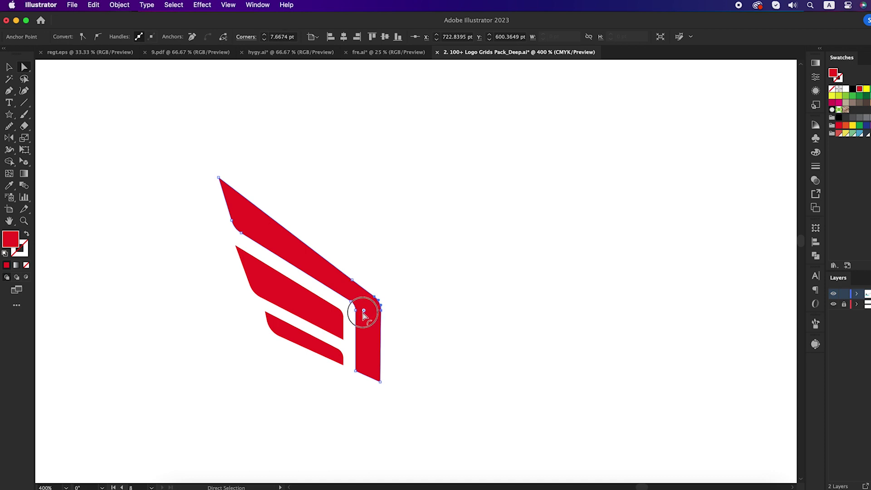
key("v")
left_click(436, 307)
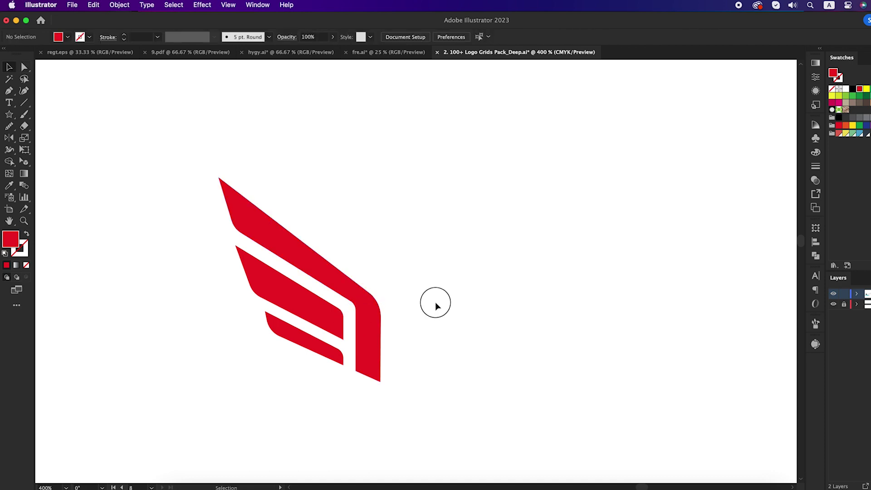
Round the lower-left corner of the large wing shape's vertical leg.
key("a")
left_click_drag(352, 381, 373, 360)
left_click(196, 185)
key("v")
Draw a red hexagon about 62 by 54 pt to the right of the wing and rotate it to stand on a point.
left_click_drag(10, 116, 51, 152)
left_click_drag(495, 267, 536, 322)
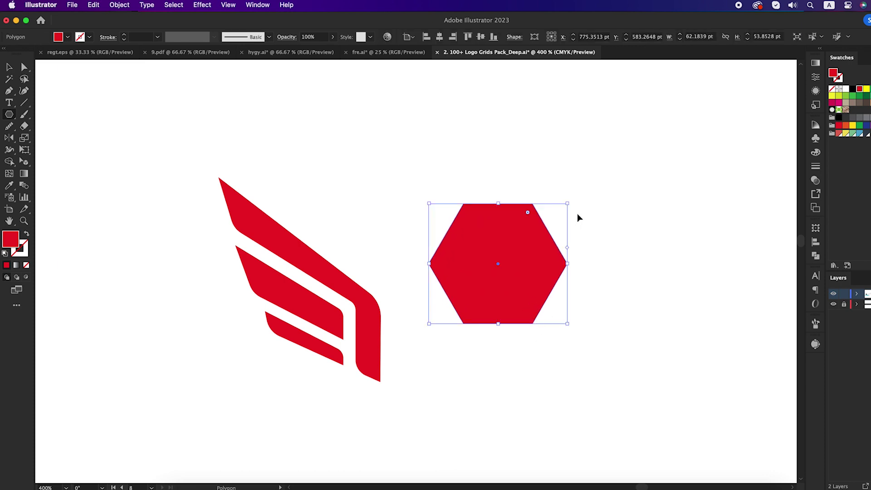
key("v")
left_click_drag(573, 201, 563, 309)
Move the hexagon against the wing's vertical leg, then shift the wing right to overlap the hexagon's left side.
left_click_drag(529, 284, 470, 366)
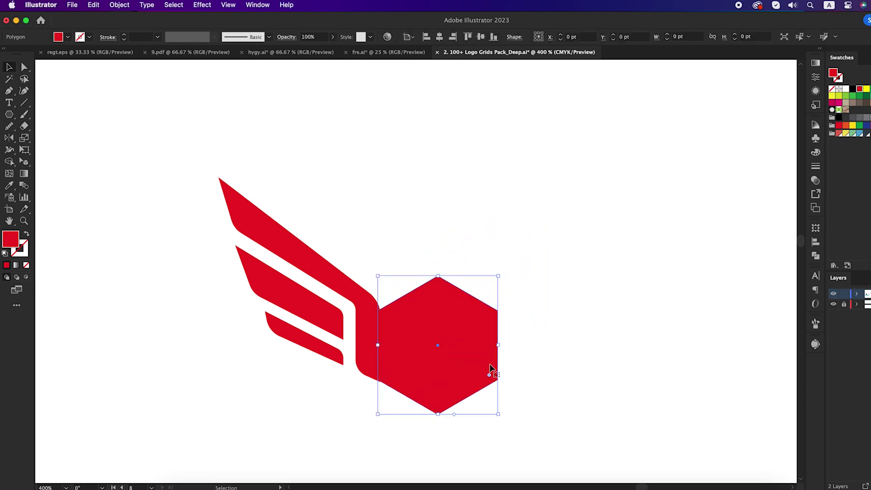
left_click_drag(362, 294, 389, 306)
left_click(398, 275)
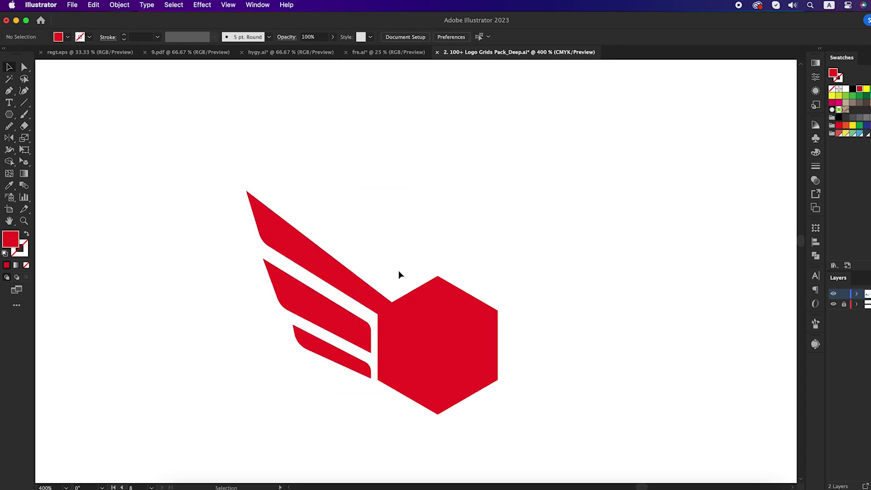
Duplicate the wing group in line with the original, to the right of the hexagon.
key("super+minus")
left_click_drag(334, 374, 339, 363)
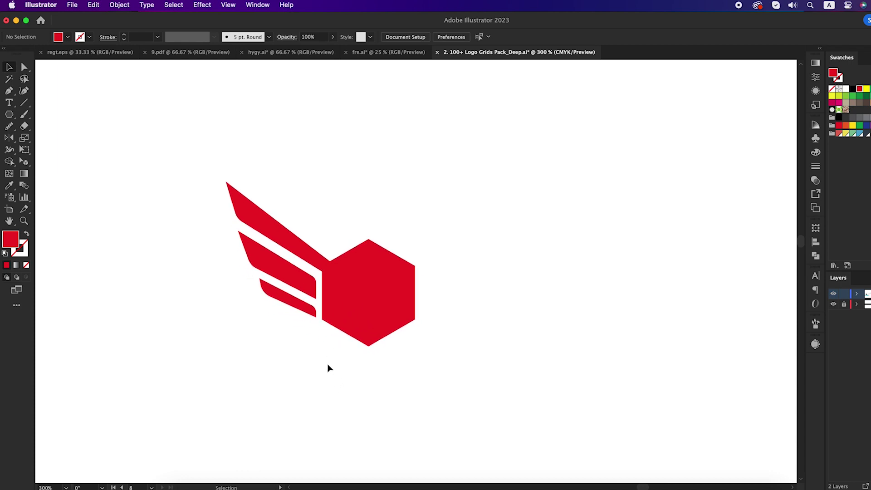
left_click_drag(286, 243, 536, 252)
Reflect the wing copy at a 90° axis and move it onto the hexagon's right side, symmetrical to the first wing.
right_click(537, 251)
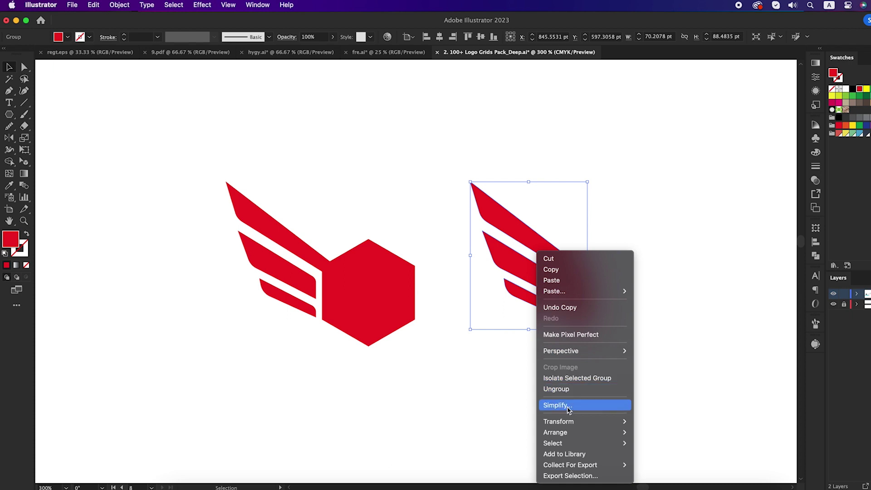
mouse_move(573, 422)
left_click(648, 428)
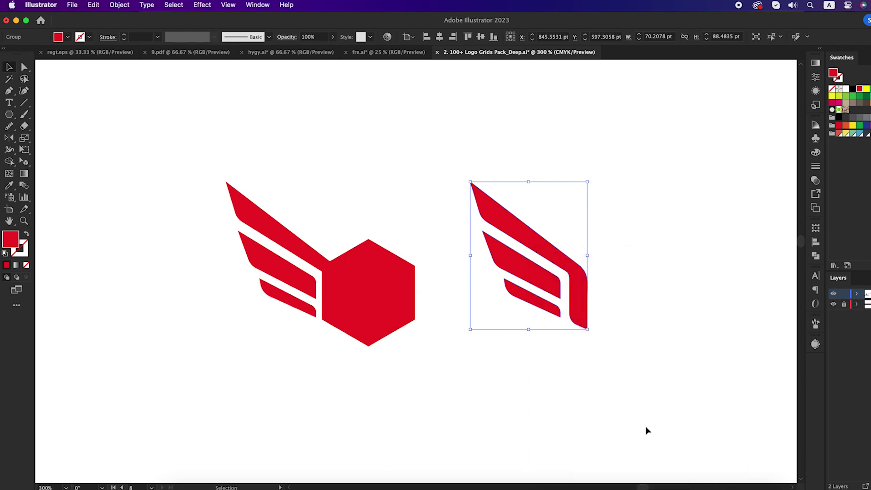
left_click(632, 341)
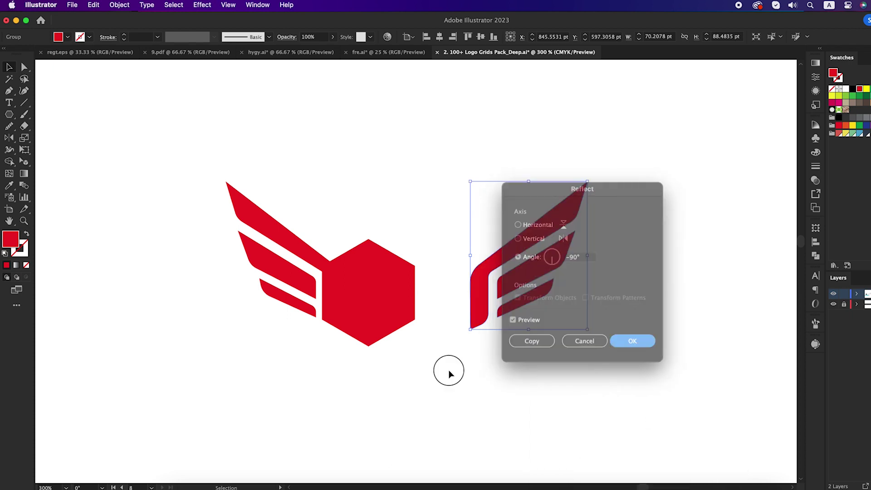
left_click(449, 374)
left_click_drag(477, 311, 401, 309)
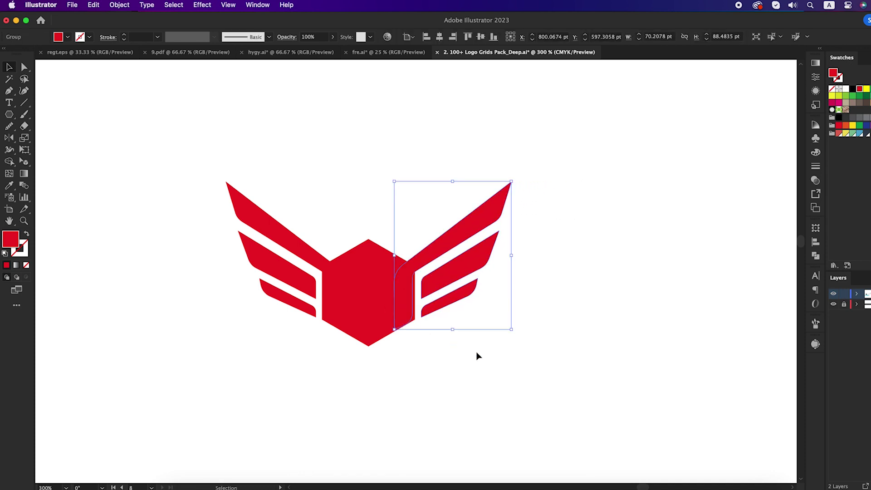
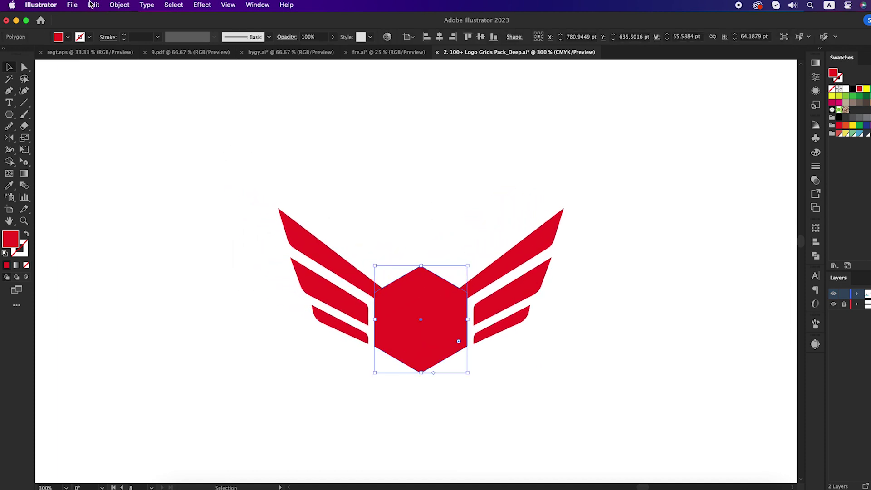
Copy the hexagon, paste it in front and scale the copy down to about 43 by 50 pt around its centre.
left_click(93, 4)
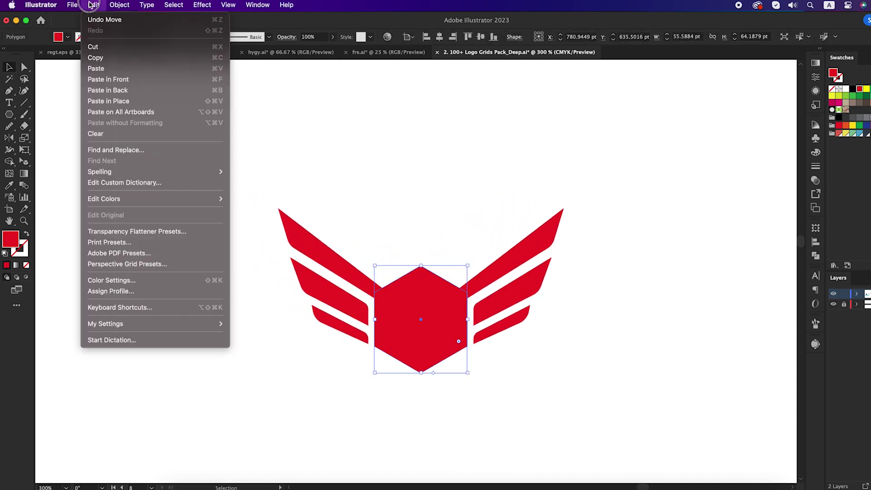
left_click(107, 59)
left_click(93, 4)
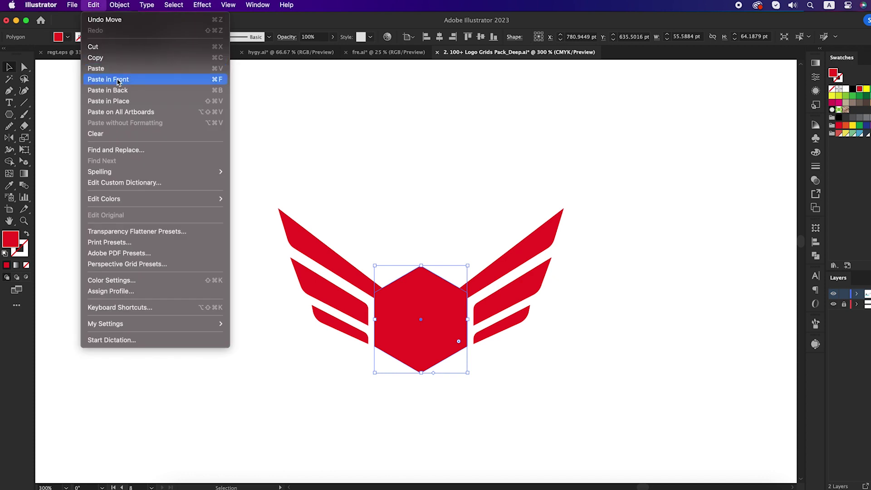
left_click(118, 79)
left_click_drag(468, 266, 466, 279)
Give the smaller hexagon no fill and a white (ffffff) stroke with a 3 pt weight.
left_click(26, 234)
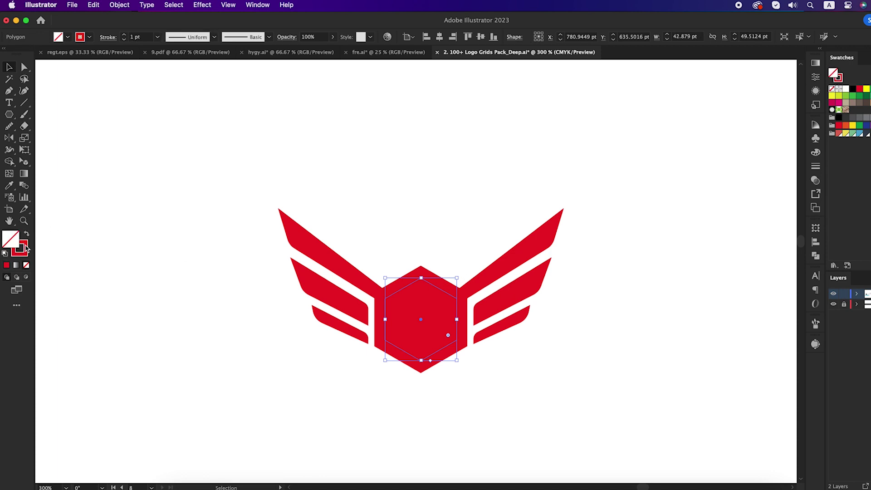
double_click(23, 249)
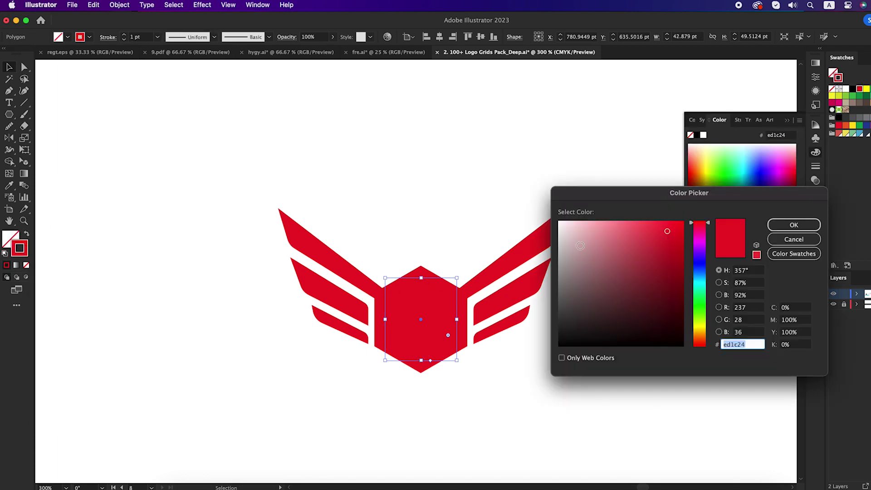
type("ffffff")
left_click(775, 224)
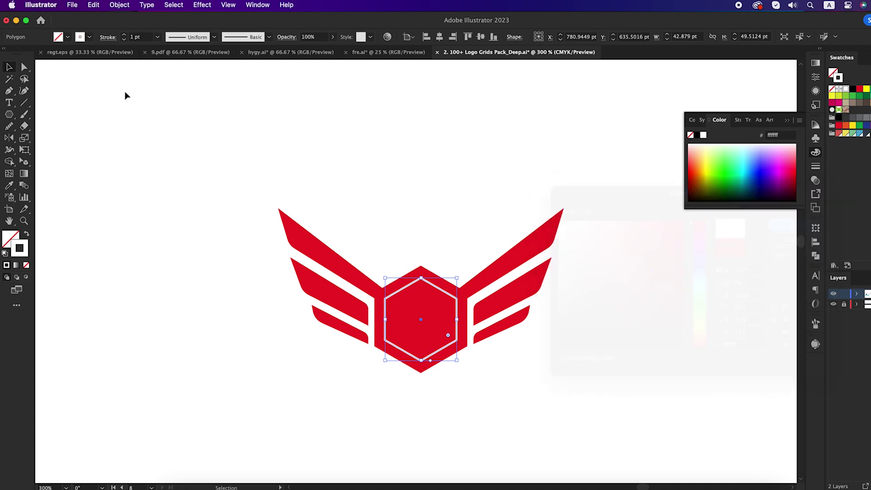
left_click(125, 35)
left_click(126, 35)
left_click(428, 268)
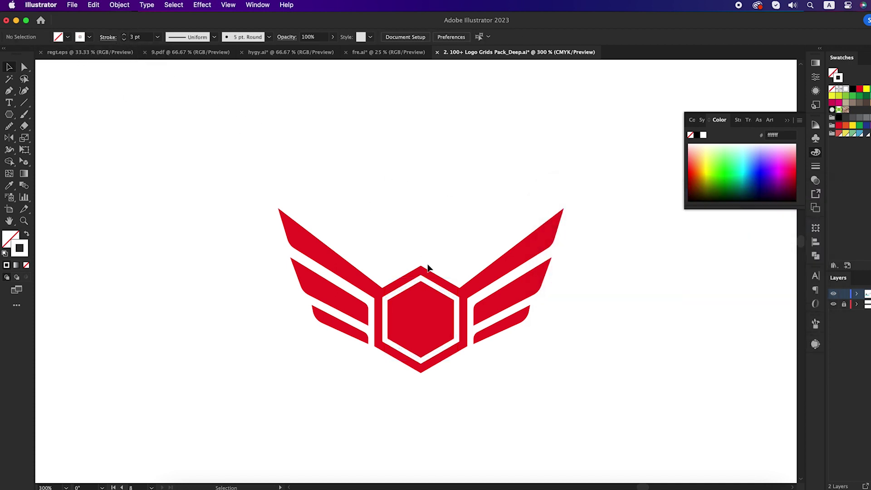
Scale the white hexagon outline down around its centre to about 40 by 46 pt.
left_click(436, 290)
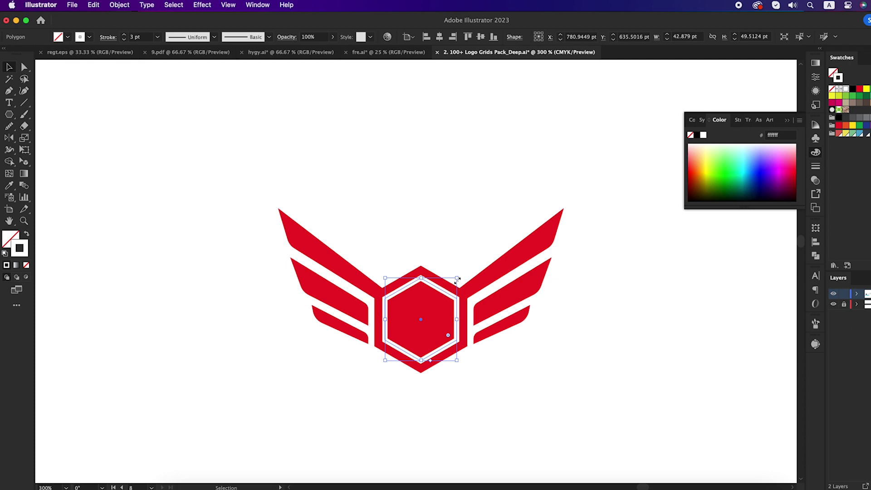
scroll(458, 280, "up", 1)
left_click_drag(457, 279, 457, 284)
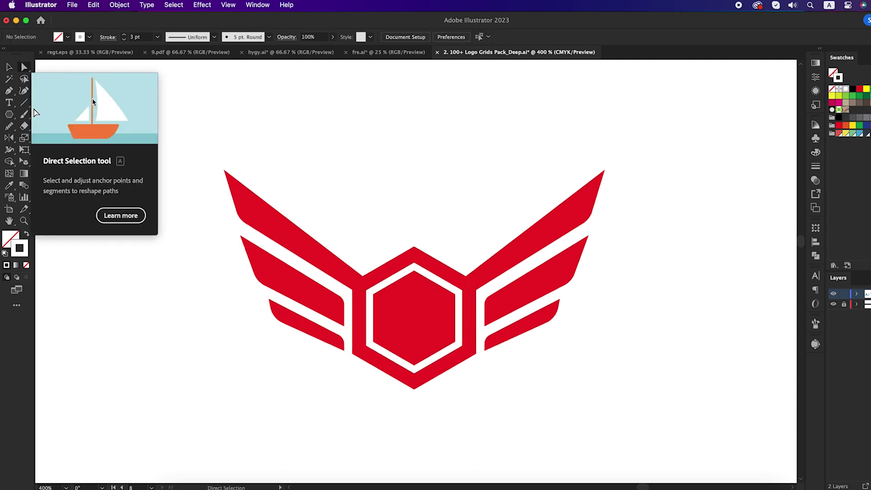
Round every corner of the outer red hexagon except the bottom one.
left_click(24, 67)
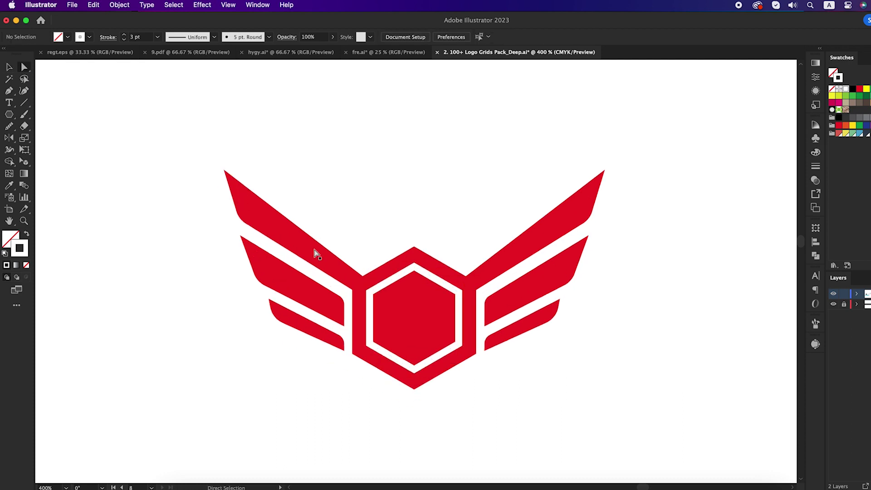
left_click(414, 258)
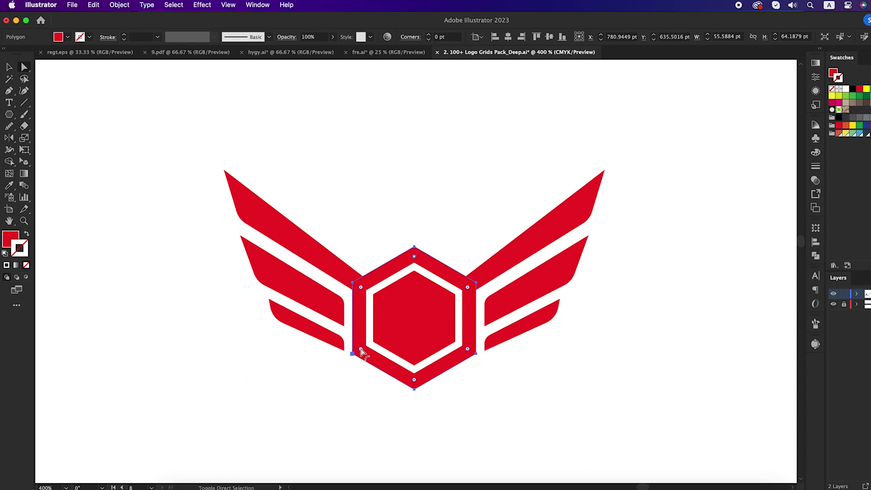
left_click_drag(468, 351, 459, 337)
left_click(498, 389)
Round the corners of the inner white hexagon outline to match the outer hexagon.
key("v")
scroll(495, 388, "down", 1)
key("a")
left_click(428, 309)
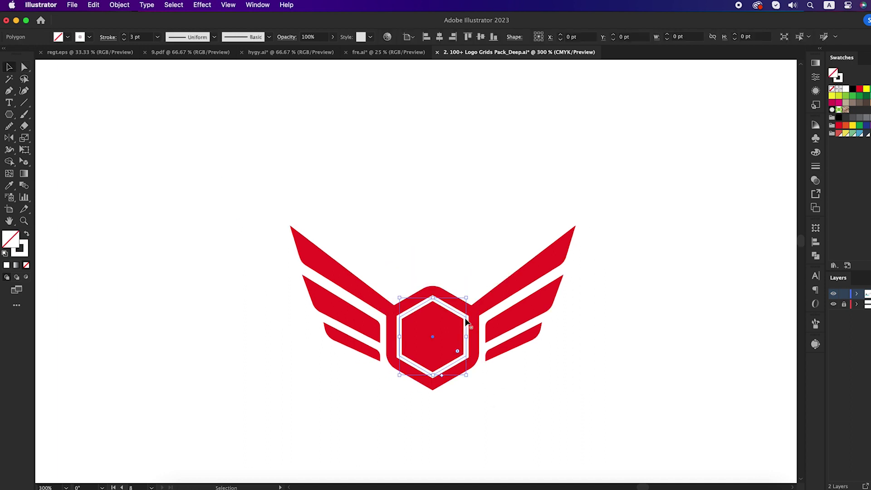
left_click_drag(433, 308, 460, 291)
left_click(434, 267)
Select the complete winged hexagon and expand its fill and stroke into shapes.
scroll(443, 406, "up", 1)
key("v")
left_click_drag(205, 136, 562, 369)
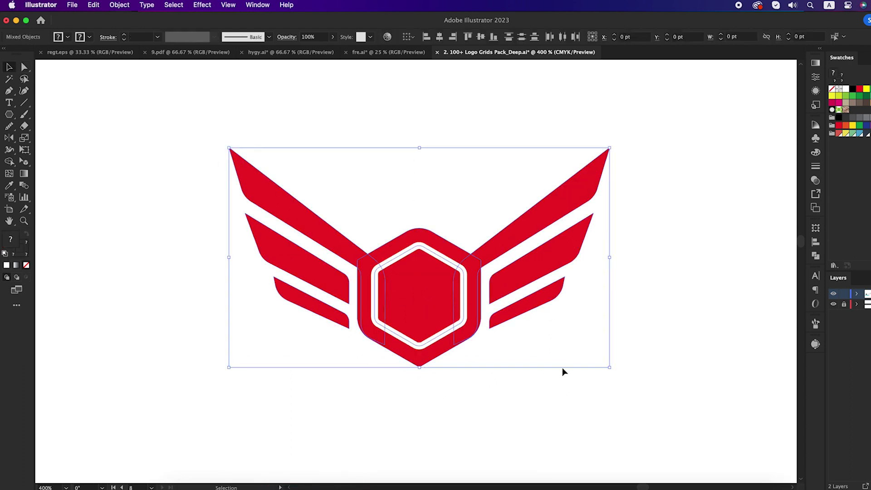
left_click(117, 5)
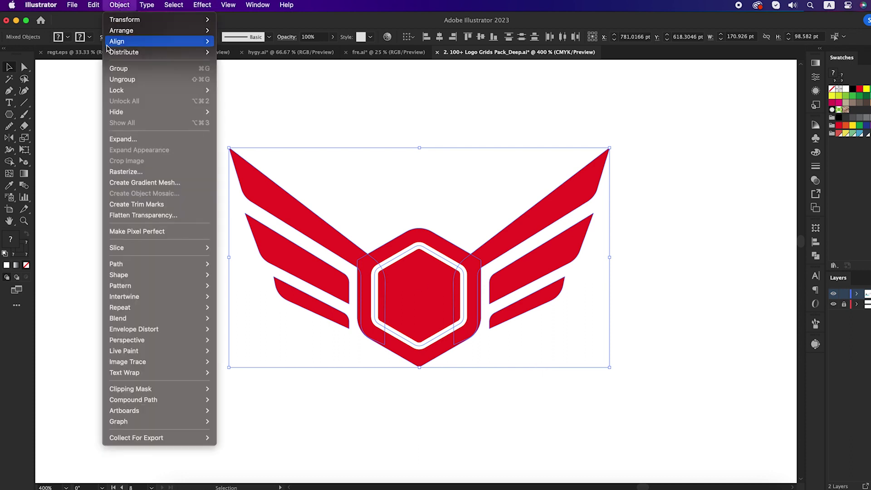
left_click(182, 139)
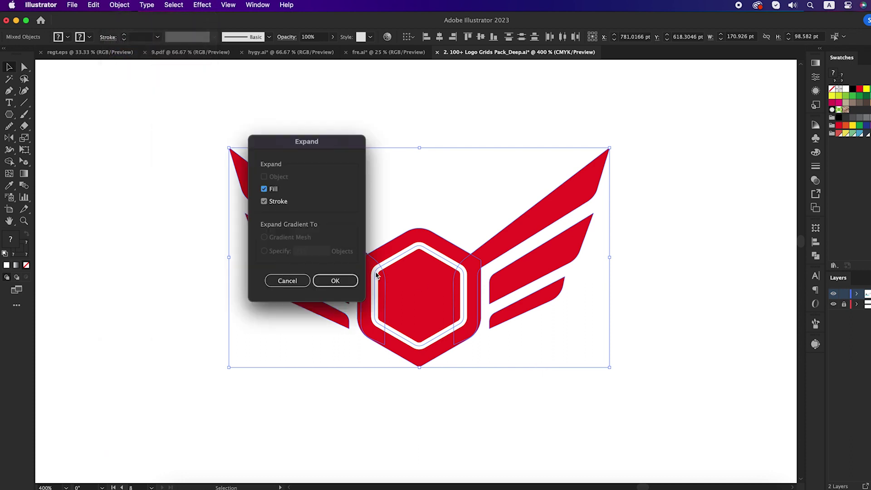
left_click(345, 283)
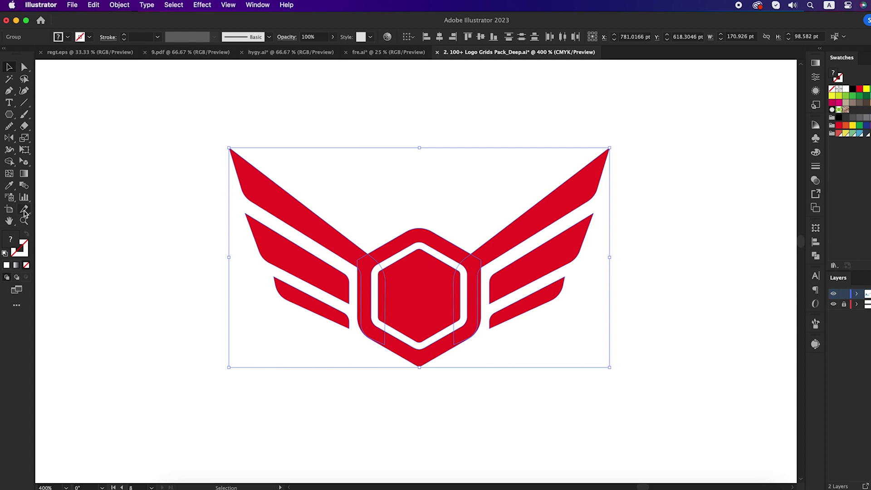
Cut the white outline ring out of the hexagon with the Shape Builder tool.
left_click(7, 163)
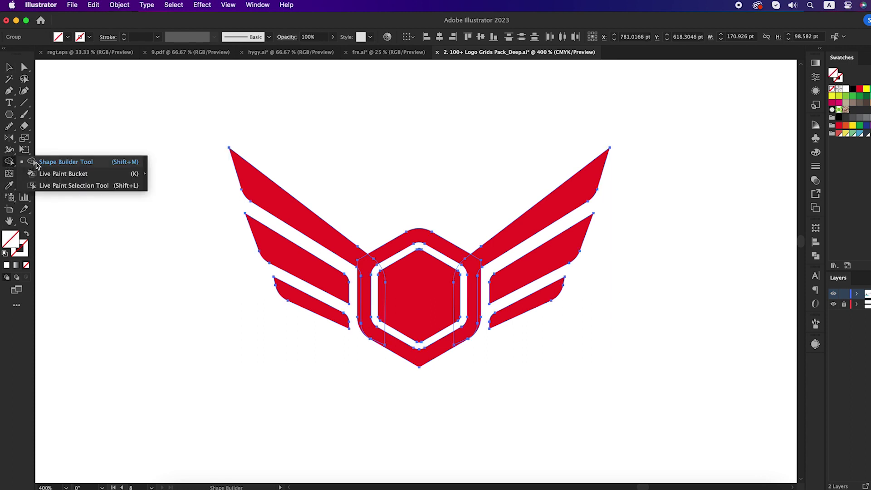
left_click(37, 162)
mouse_move(377, 285)
left_mouse_down()
mouse_move(385, 264)
mouse_move(457, 267)
left_mouse_up()
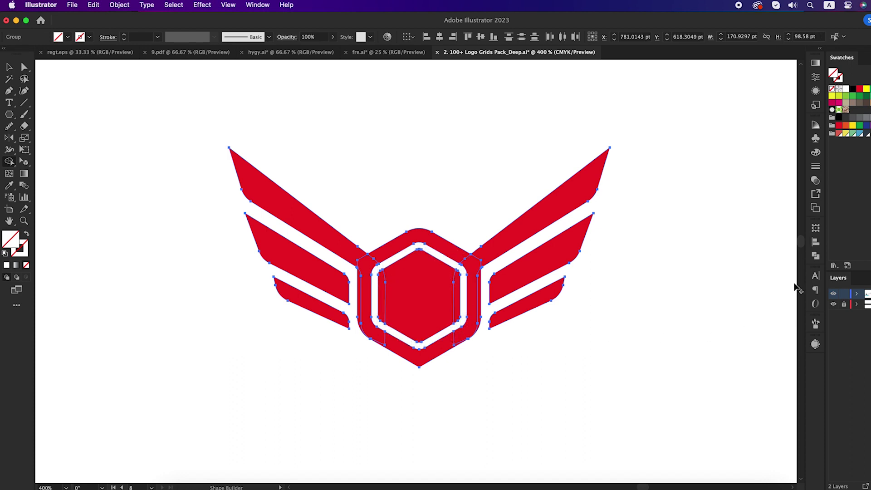
Unite the overlapping wing and hexagon shapes, then scale the logo down proportionally to about 131 by 76 pt.
left_click(816, 257)
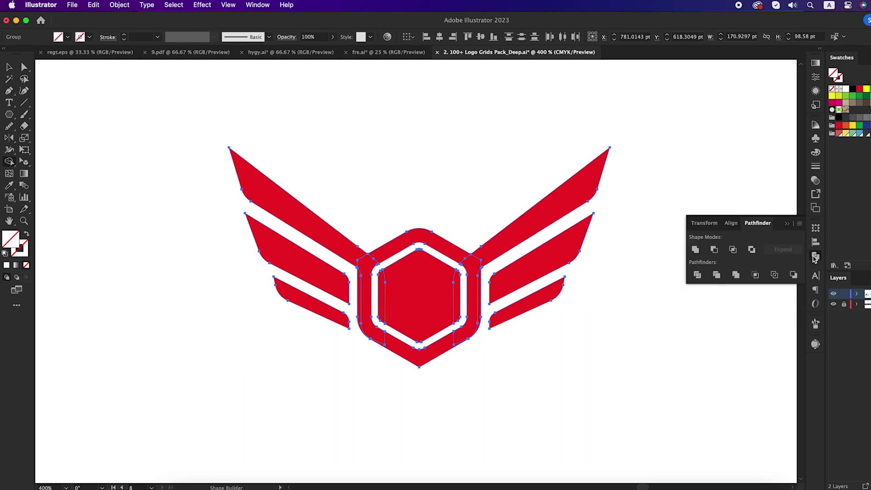
left_click(696, 250)
key("v")
left_click(613, 303)
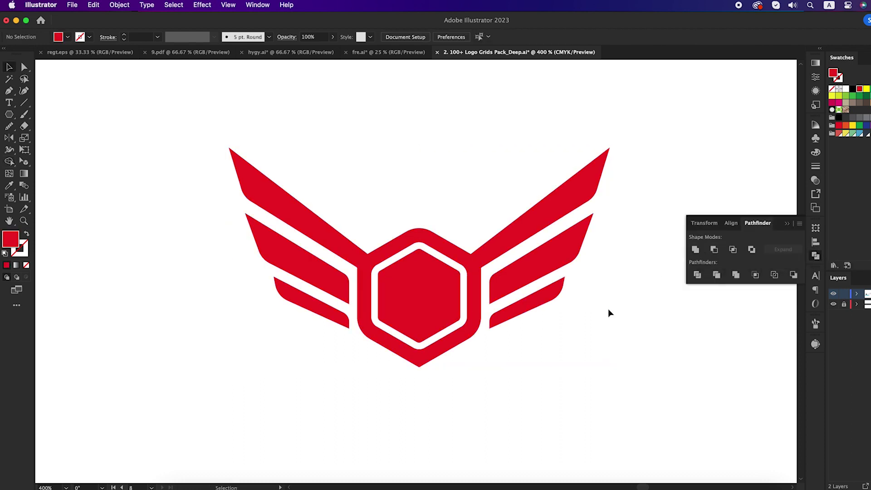
left_click(787, 224)
left_click(575, 207)
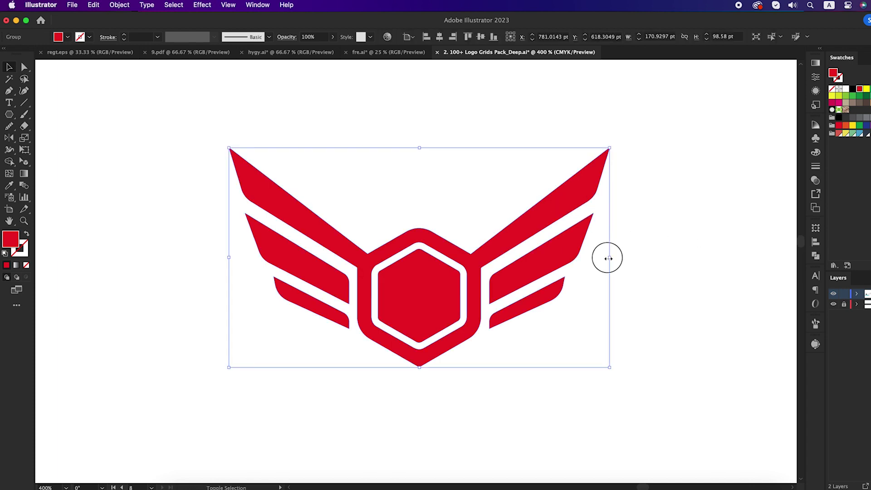
left_click_drag(609, 257, 522, 263)
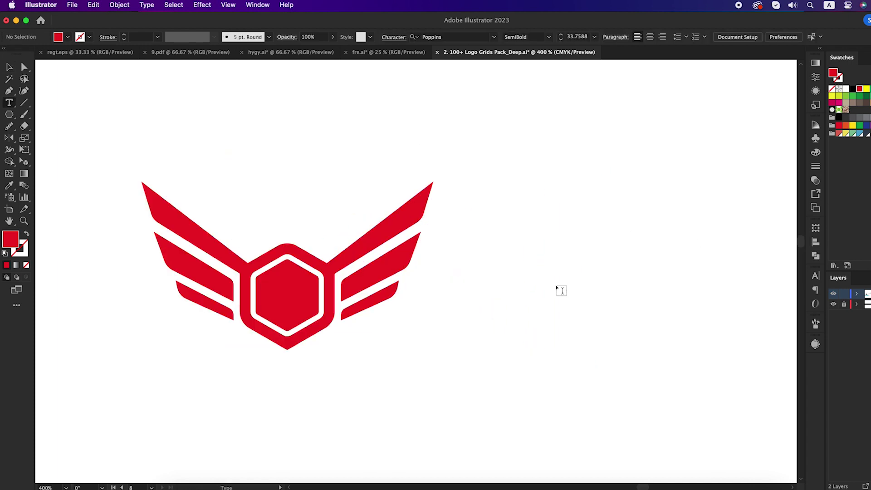
Add the letter W in black Poppins SemiBold to the right of the logo.
left_click(557, 276)
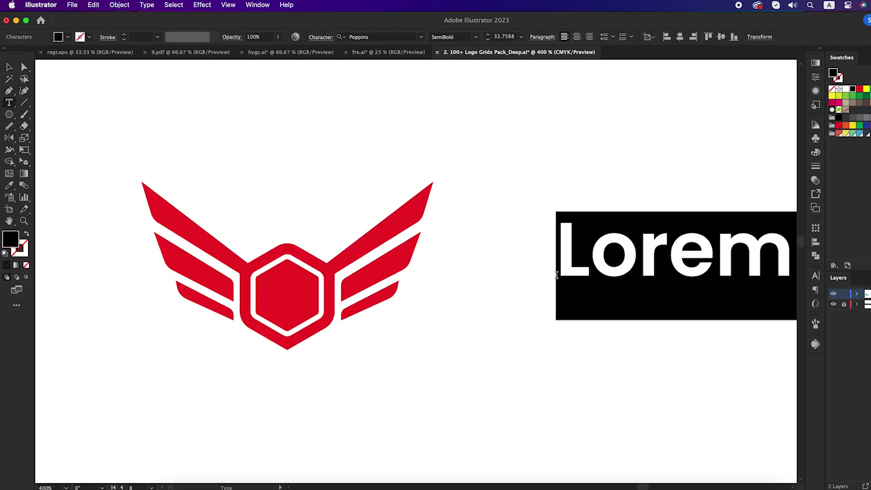
type("W")
key("Escape")
left_click_drag(594, 272, 513, 272)
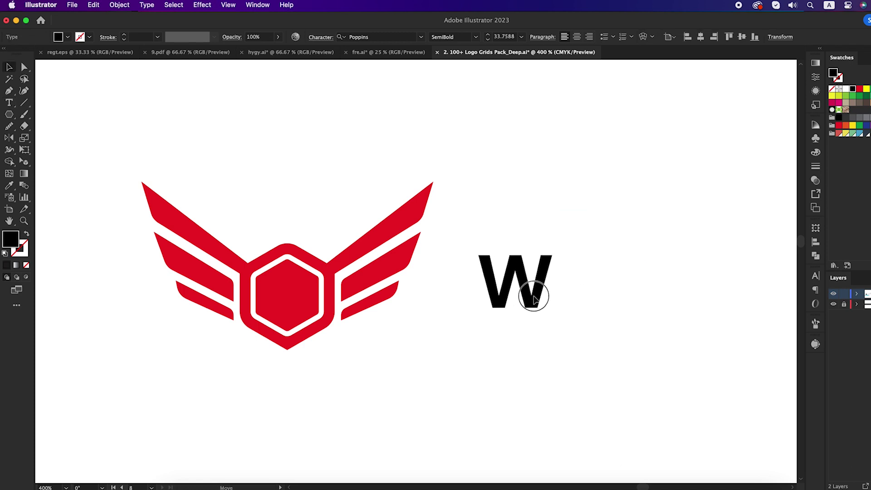
left_click(376, 34)
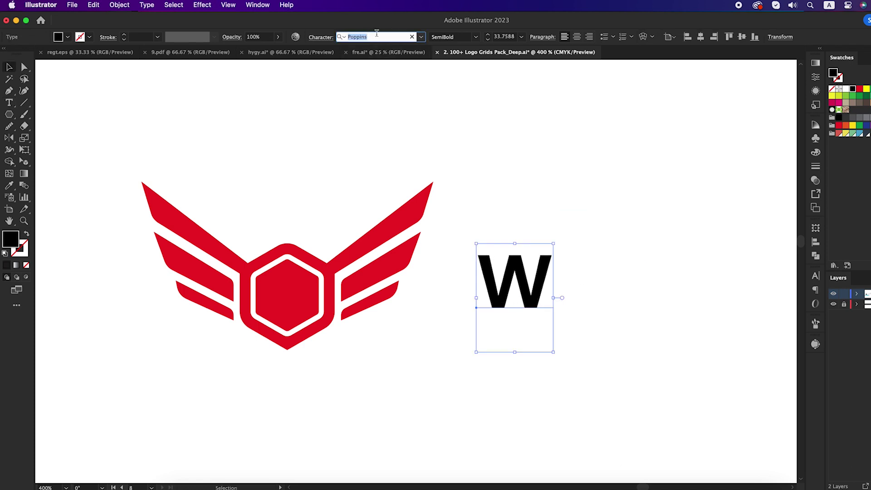
type("Pop")
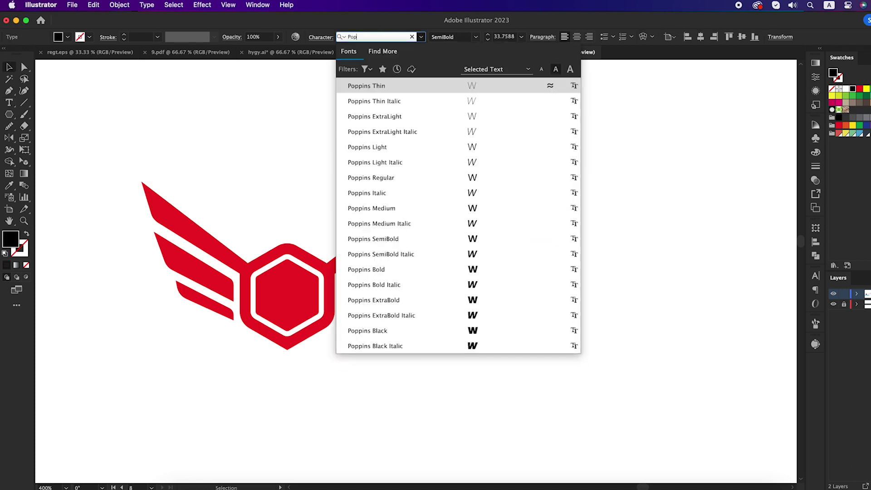
left_click(393, 238)
left_click(540, 217)
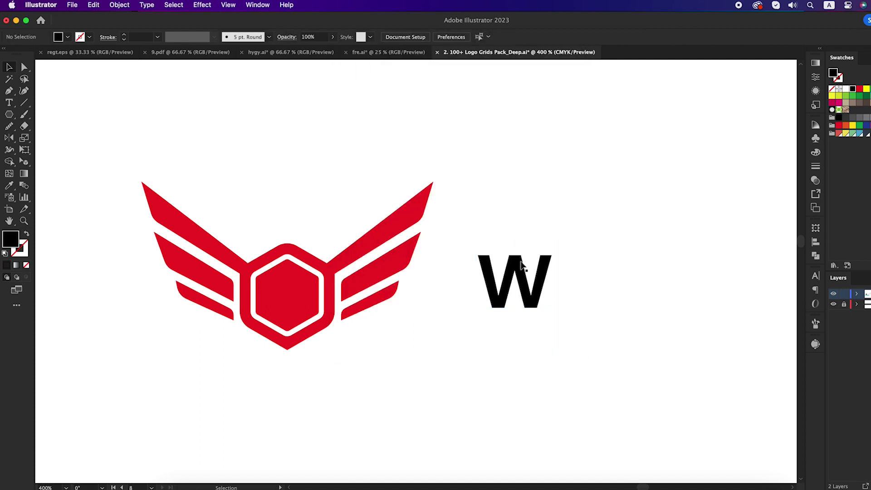
Expand the letter W into outlines.
left_click(505, 297)
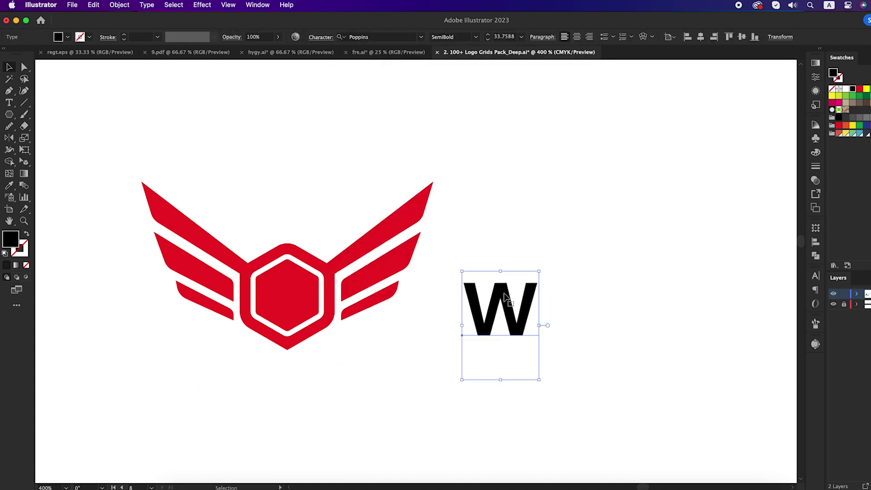
left_click(118, 5)
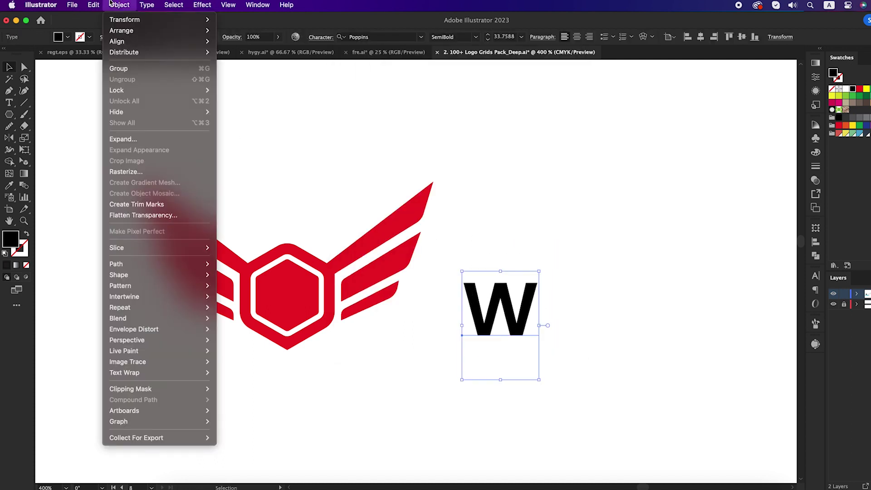
left_click(139, 139)
left_click(344, 280)
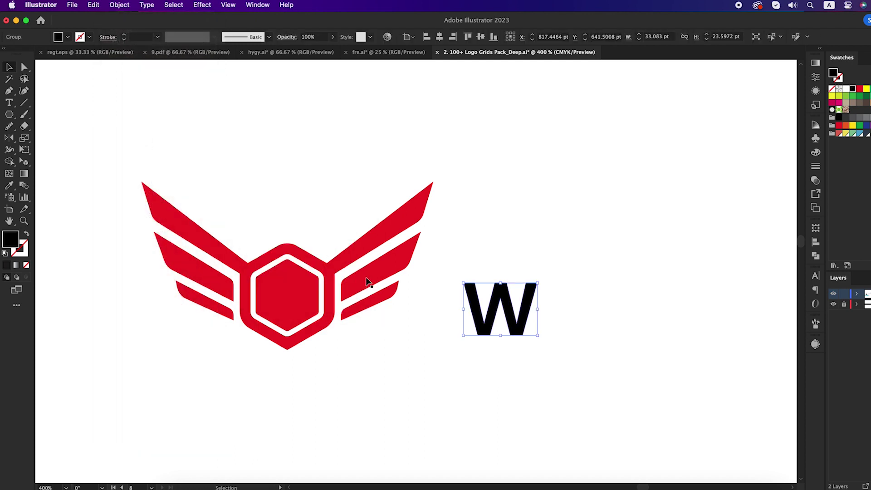
left_click(486, 259)
Centre the W in the inner hexagon at about 19 by 14 pt and fill it white.
scroll(499, 272, "left", 1)
left_click_drag(513, 292, 445, 290)
scroll(314, 278, "up", 1)
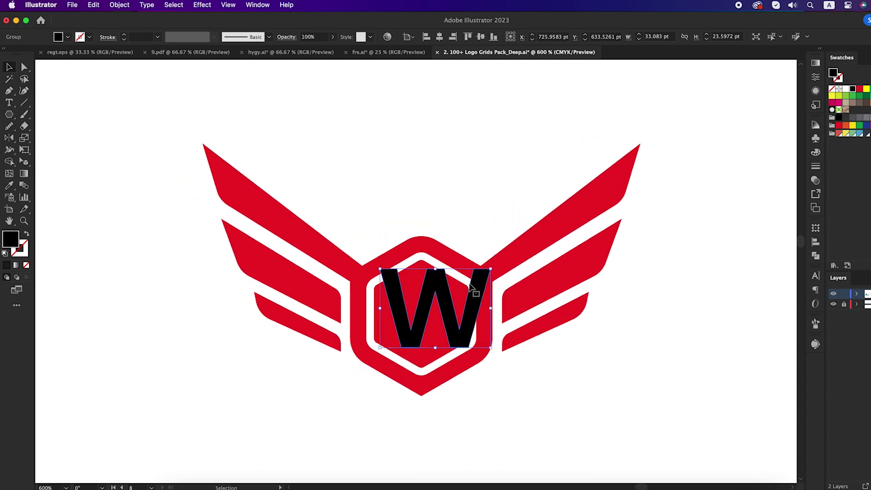
left_click_drag(489, 269, 445, 307)
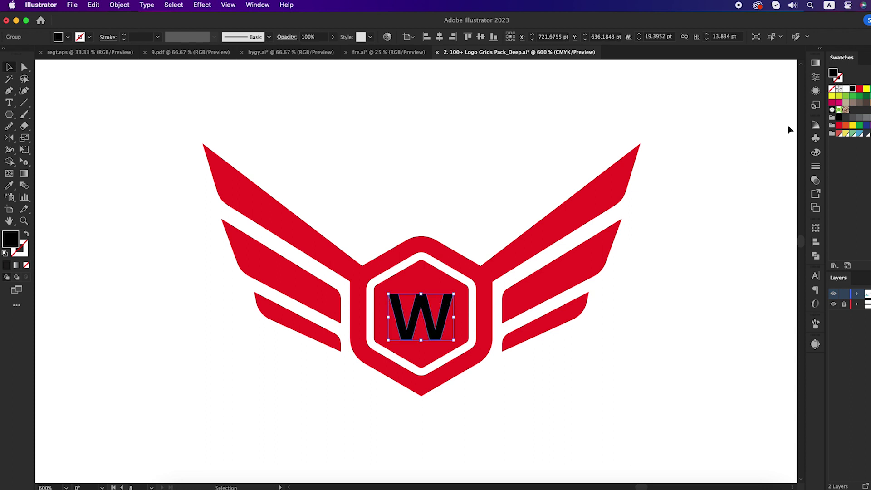
left_click(846, 90)
left_click(697, 255)
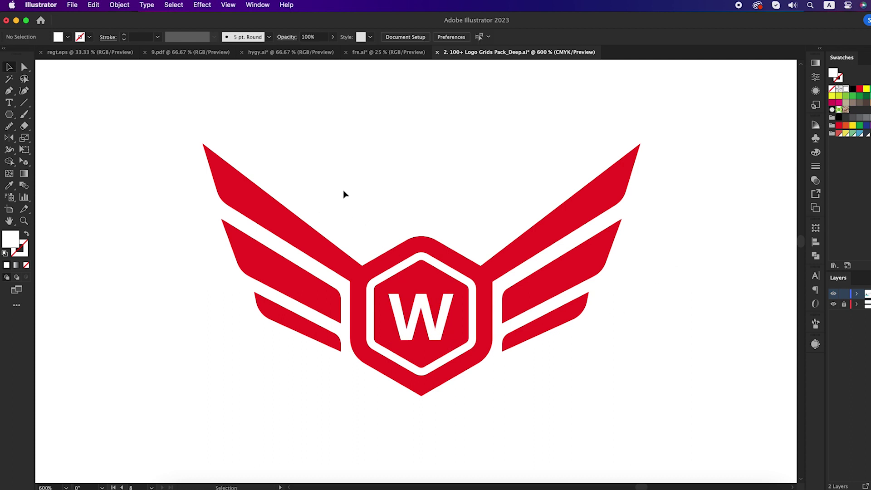
Draw a red star centred above the hexagon, with a smaller red star on each side of it.
left_click(8, 116)
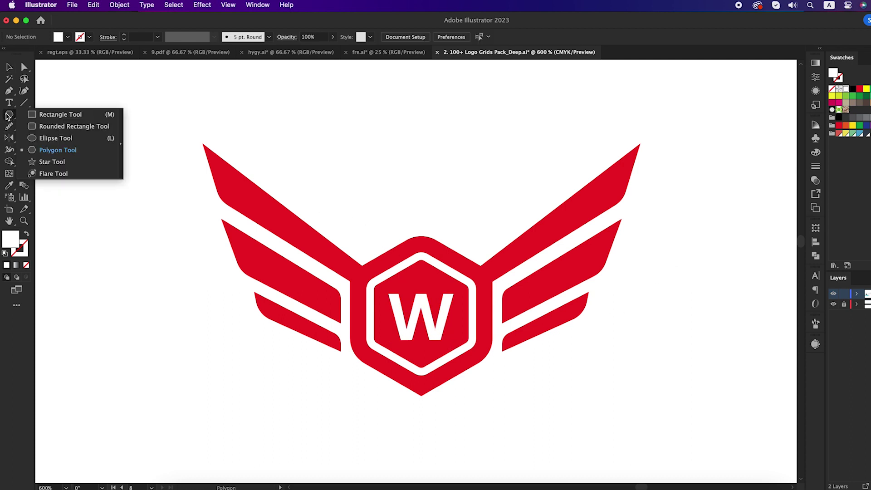
left_click(45, 162)
mouse_move(379, 219)
left_mouse_down()
mouse_move(416, 200)
mouse_move(362, 221)
mouse_move(378, 211)
mouse_move(370, 223)
mouse_move(470, 241)
left_mouse_up()
left_click(424, 242)
key("v")
left_click(401, 201)
scroll(419, 205, "up", 1)
left_click(503, 208)
scroll(503, 209, "down", 3)
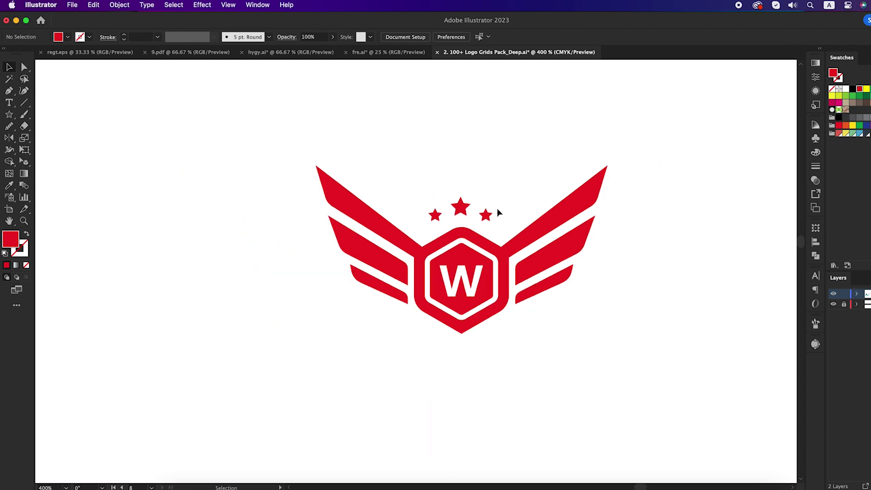
Cut the white W out of the inner hexagon with the Shape Builder tool.
key("super+a")
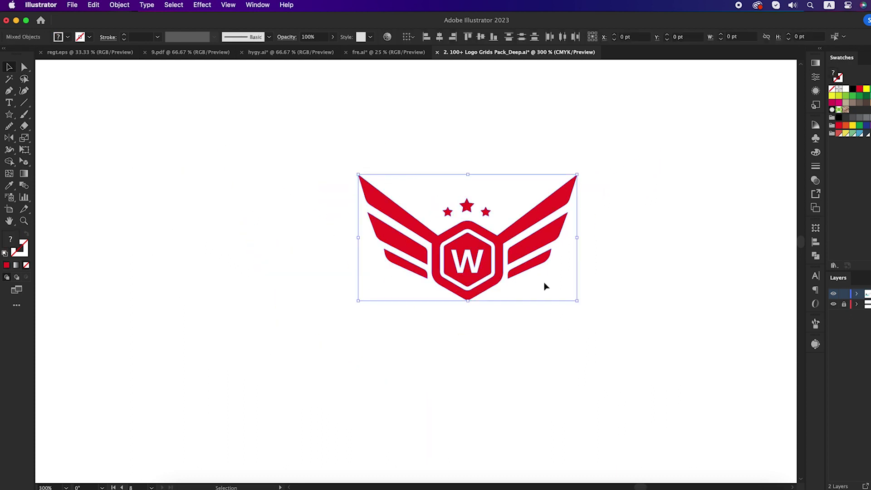
left_click(9, 162)
left_click(46, 164)
scroll(489, 267, "up", 2)
left_click(467, 260, "alt")
left_click(482, 292, "alt")
key("v")
left_click(518, 354)
Merge all parts of the winged hexagon logo with the Pathfinder Unite operation.
scroll(518, 353, "down", 2)
scroll(518, 357, "down", 1)
left_click_drag(292, 195, 632, 357)
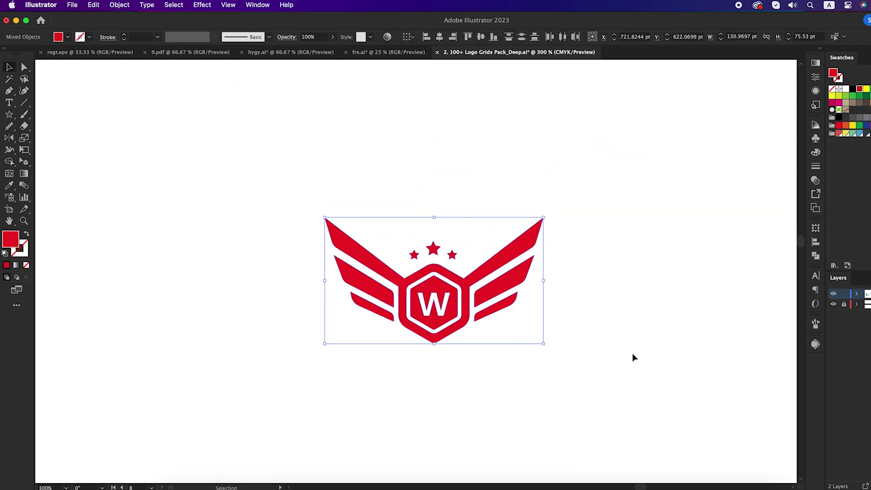
left_click(816, 257)
left_click(696, 250)
left_click(619, 281)
left_click_drag(504, 291, 498, 277)
left_click(507, 354)
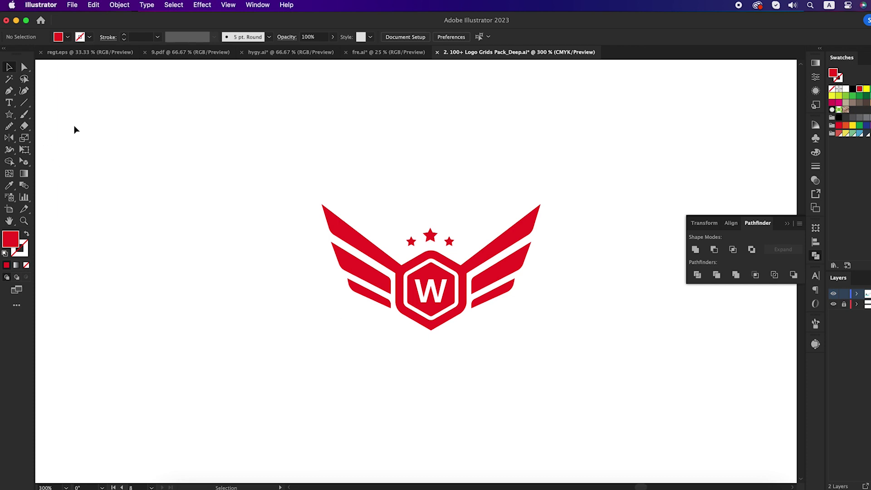
Move the winged emblem to the upper left of the artboard and scale it down to about 107 by 62 pt.
left_click_drag(414, 287, 157, 174)
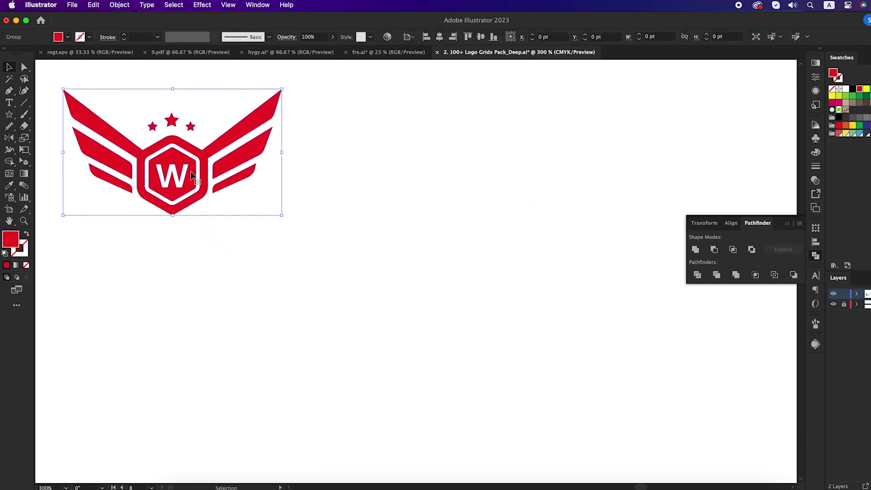
left_click_drag(281, 153, 213, 144)
left_click_drag(242, 196, 239, 199)
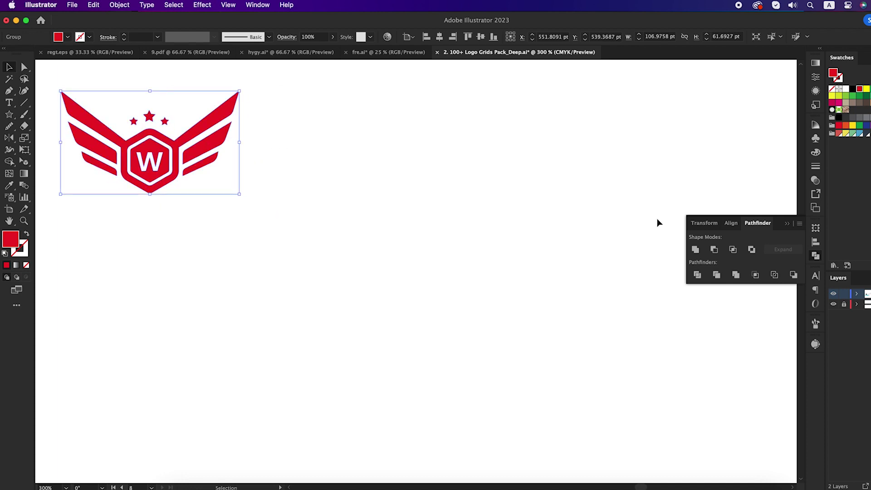
left_click(787, 226)
left_click(420, 279)
Add the text "Wagle Logo" in Poppins SemiBold with small caps.
left_click(9, 102)
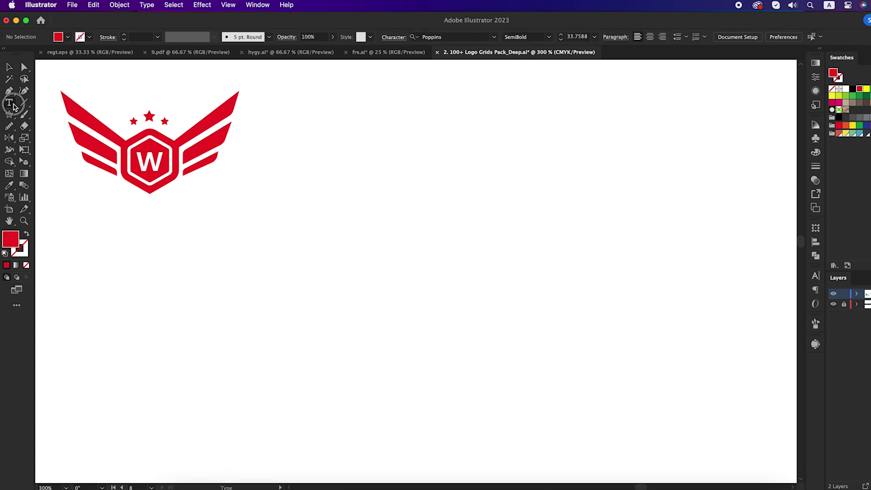
left_click(396, 249)
left_click(816, 276)
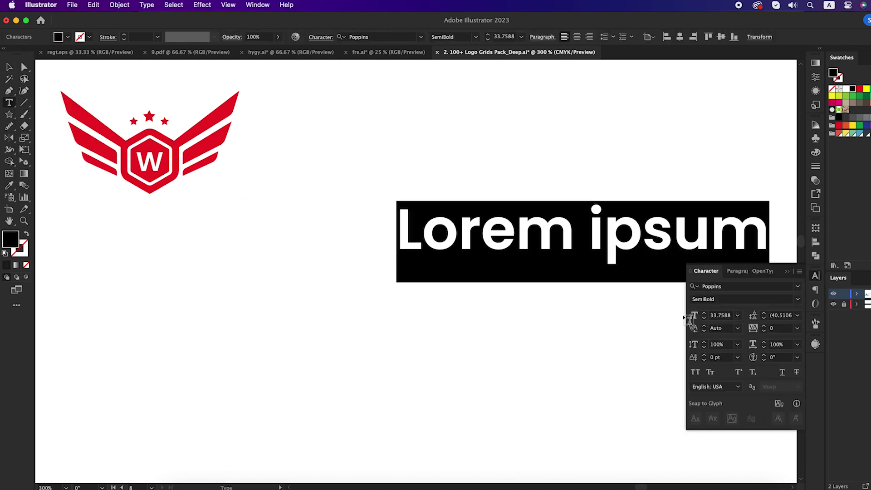
type("W")
left_click(711, 372)
type("agle ")
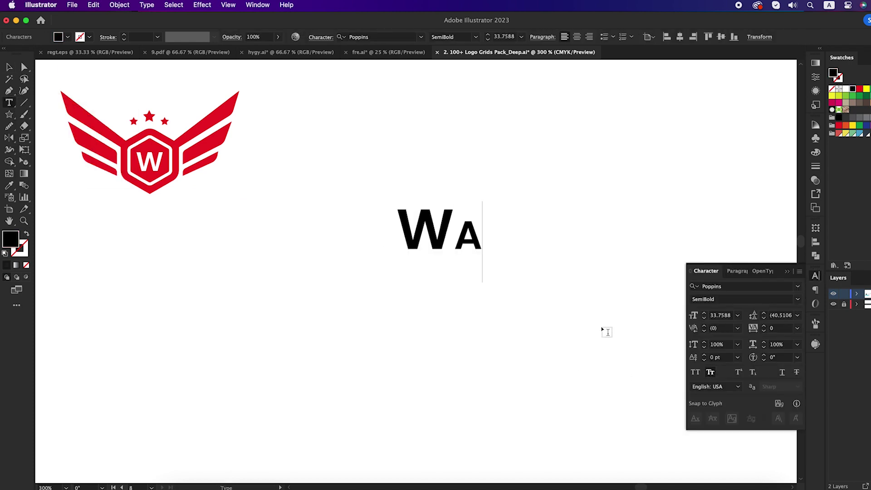
type("Logo")
key("Escape")
Expand the "Wagle Logo" text into shapes and give it the emblem's red fill.
left_click_drag(588, 245, 475, 296)
left_click(119, 4)
left_click(123, 138)
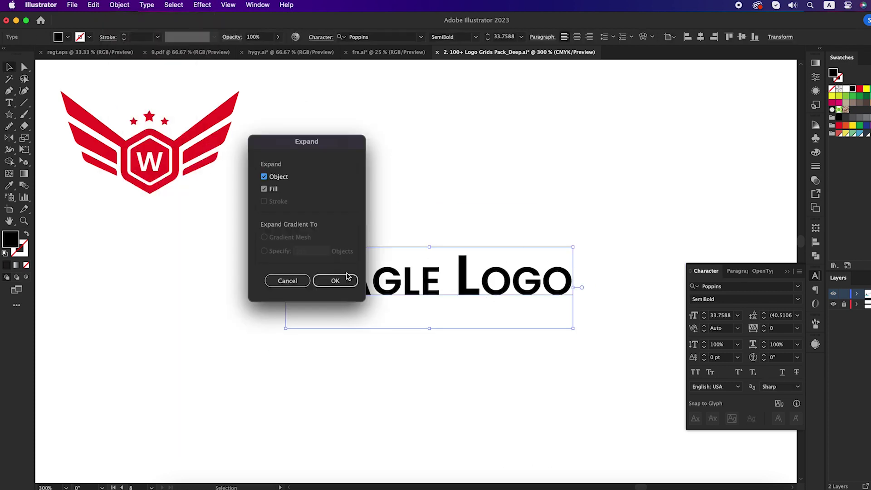
left_click(346, 278)
key("i")
left_click(204, 145)
key("v")
key("super+shift+a")
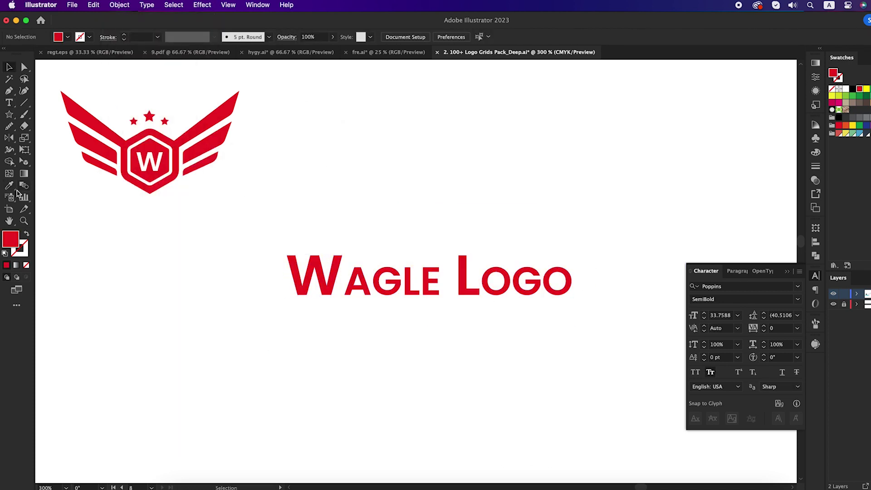
Draw a thin red bar, about 1.6 pt high, above the small letters "agle".
left_click_drag(9, 119, 45, 115)
scroll(374, 252, "up", 3)
left_click_drag(325, 260, 529, 265)
scroll(474, 254, "up", 1)
Line the bar up with a guide at the capitals' top edge and copy it above "ogo", shortened to about 52 pt.
key("super+r")
left_click_drag(366, 66, 250, 257)
scroll(302, 218, "down", 1)
left_click_drag(301, 242, 547, 249)
scroll(620, 245, "up", 4)
left_click_drag(616, 251, 501, 251)
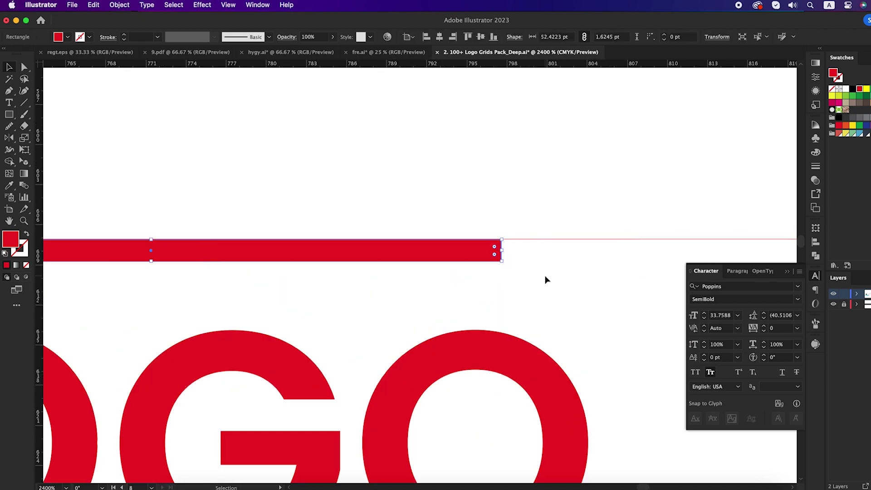
left_click(547, 277)
scroll(566, 268, "down", 5)
key("super+semicolon")
Copy a red bar beneath the name and stretch it into an underline about 163 pt wide.
left_click_drag(270, 261, 214, 325)
scroll(352, 322, "up", 3)
scroll(266, 320, "up", 2)
left_click_drag(349, 325, 451, 359)
scroll(358, 341, "down", 2)
scroll(357, 338, "up", 1)
scroll(358, 337, "up", 1)
left_click_drag(449, 352, 708, 354)
left_click(689, 373)
scroll(683, 376, "down", 6)
left_click_drag(672, 385, 594, 373)
scroll(595, 373, "up", 2)
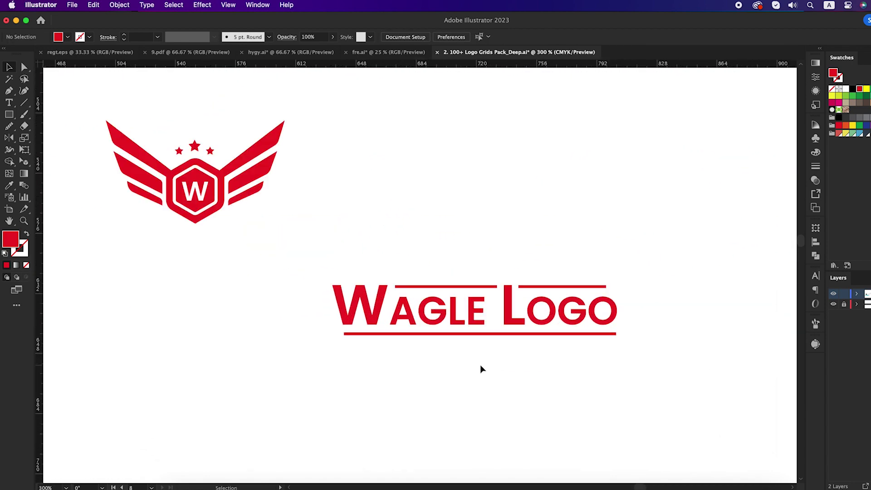
Add the text "TAGLINE GOES HERE" and scale it down to fit beneath the underline.
key("t")
left_click(444, 371)
type("TAGLI")
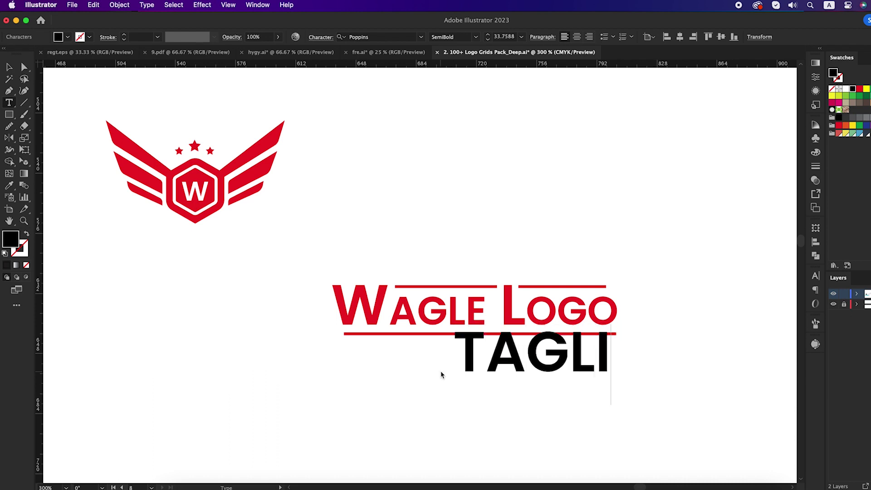
type("NE GOE")
key("Escape")
left_click_drag(537, 361, 341, 379)
scroll(342, 379, "down", 1)
left_click_drag(648, 408, 416, 351)
scroll(494, 376, "up", 2)
Set the tagline's weight to Medium and its tracking to 230.
left_click(476, 37)
left_click(453, 135)
left_click(816, 276)
left_click(781, 328)
key("shift+Up")
key("shift+Up")
key("shift+Up")
key("shift+Up")
key("shift+Up")
key("shift+Up")
key("shift+Up")
key("shift+Up")
key("shift+Up")
key("shift+Up")
key("shift+Up")
key("shift+Up")
key("shift+Up")
key("shift+Up")
key("shift+Up")
key("shift+Up")
key("shift+Up")
key("shift+Up")
key("shift+Up")
key("shift+Up")
key("shift+Up")
key("shift+Up")
key("shift+Up")
Convert the tagline to outlines and centre it horizontally on the underline.
left_click(617, 367)
left_click_drag(500, 348, 471, 342)
key("super+shift+o")
left_click(514, 325, "shift")
left_click(514, 325)
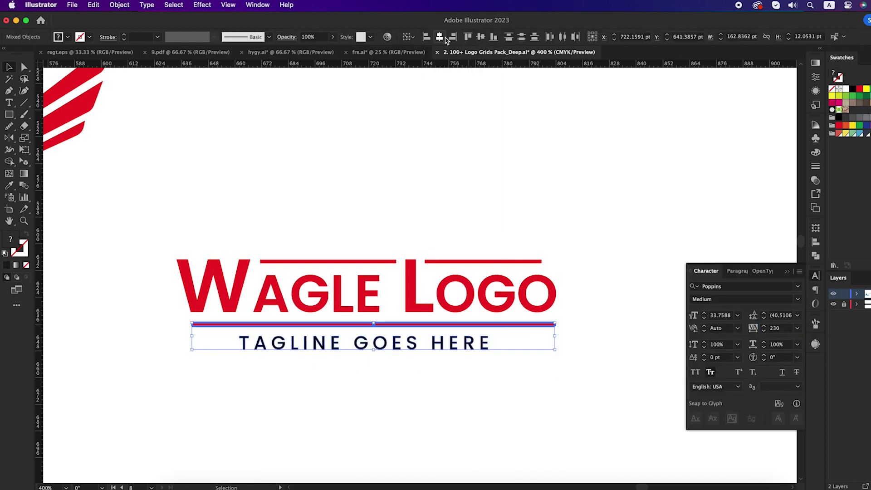
left_click(439, 37)
left_click(461, 204)
Fill the tagline with the same red as the name.
left_click(467, 344)
key("i")
left_click(468, 304)
key("v")
Group the name, its bars and the tagline.
left_click_drag(183, 220, 528, 383)
left_click(119, 5)
left_click_drag(183, 221, 528, 382)
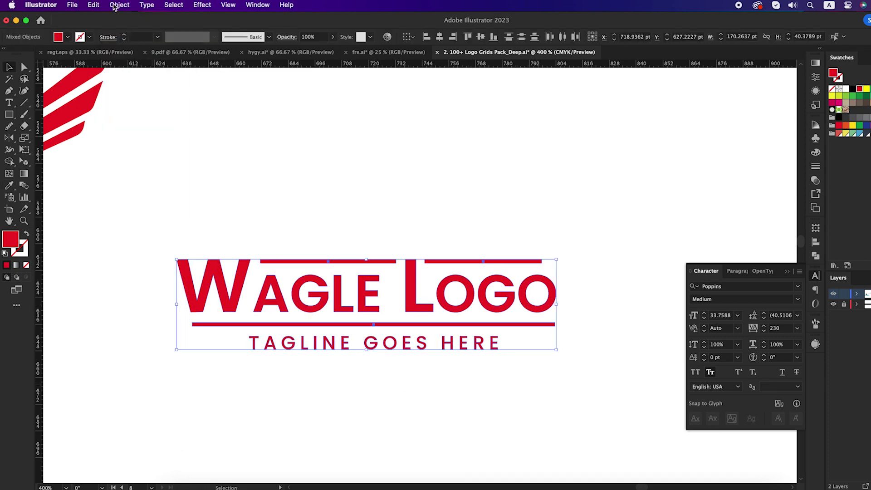
left_click(117, 5)
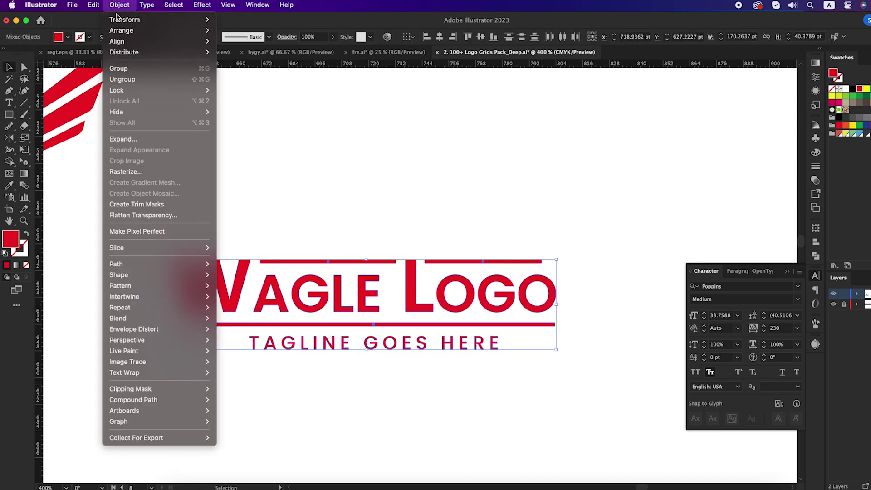
left_click(379, 180)
Place the winged emblem directly above the name, roughly centred over it.
scroll(379, 181, "down", 1)
left_click_drag(355, 216, 375, 262)
scroll(372, 258, "down", 1)
left_click(193, 214)
left_click_drag(194, 217, 381, 236)
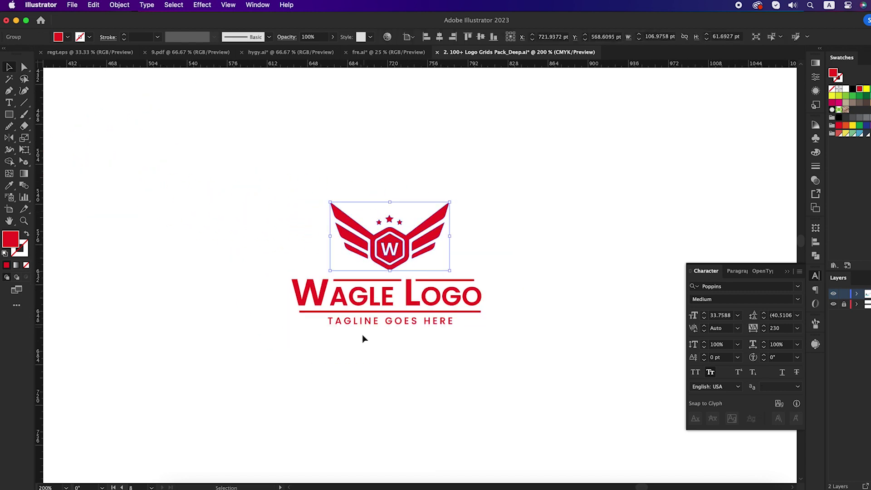
Scale down the name and tagline group so it is narrower than the wings.
left_click(426, 298)
key("super+equal")
left_click_drag(529, 304, 447, 284)
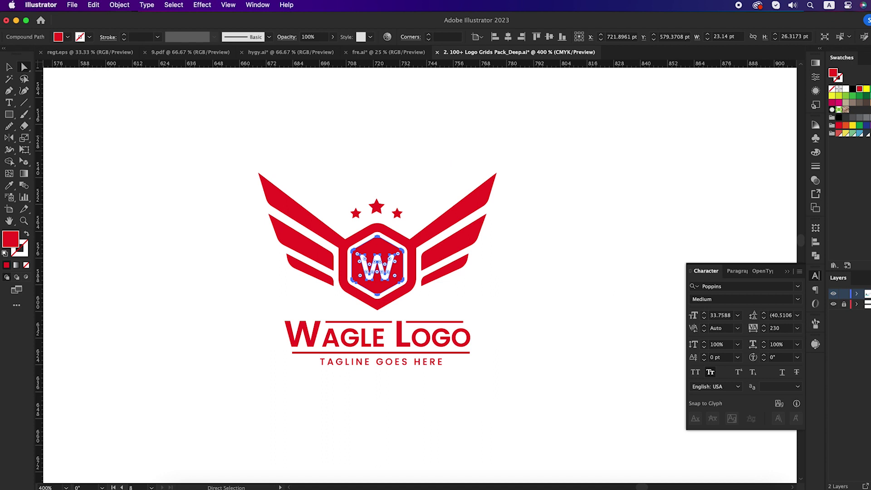
Fill the inner hexagon light blue and all the remaining red parts of the logo dark grey.
left_click(870, 96)
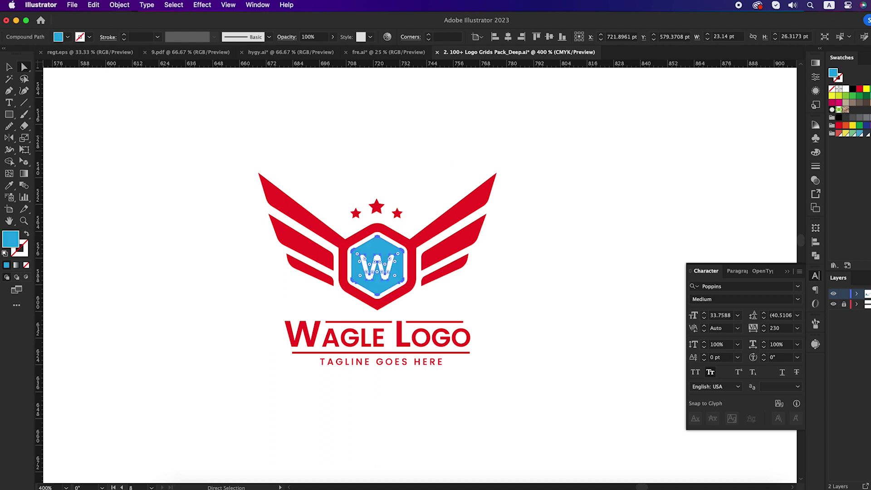
key("v")
key("super+a")
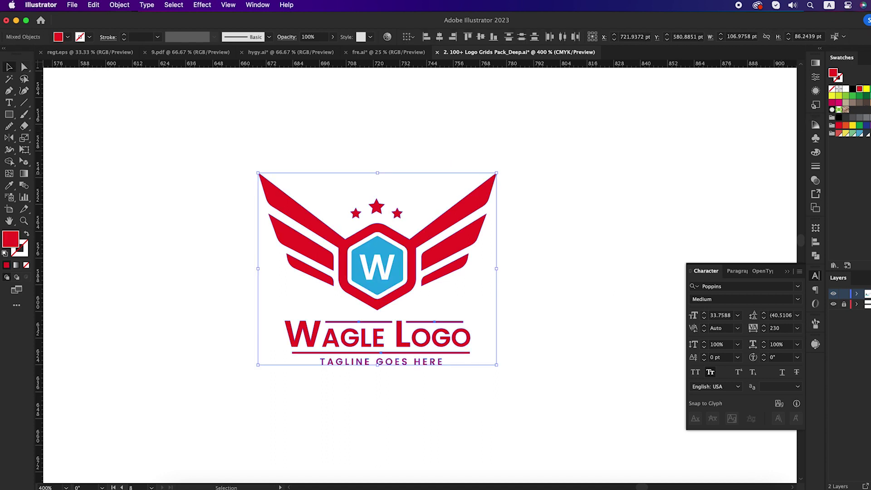
left_click(853, 118)
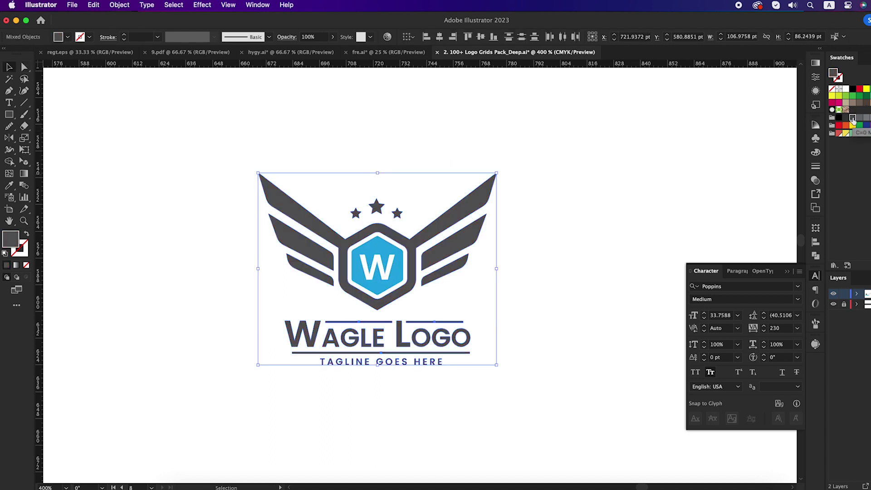
left_click(575, 185)
Group the whole logo, including the emblem, name, bars and tagline.
left_click_drag(219, 133, 538, 411)
left_click(119, 5)
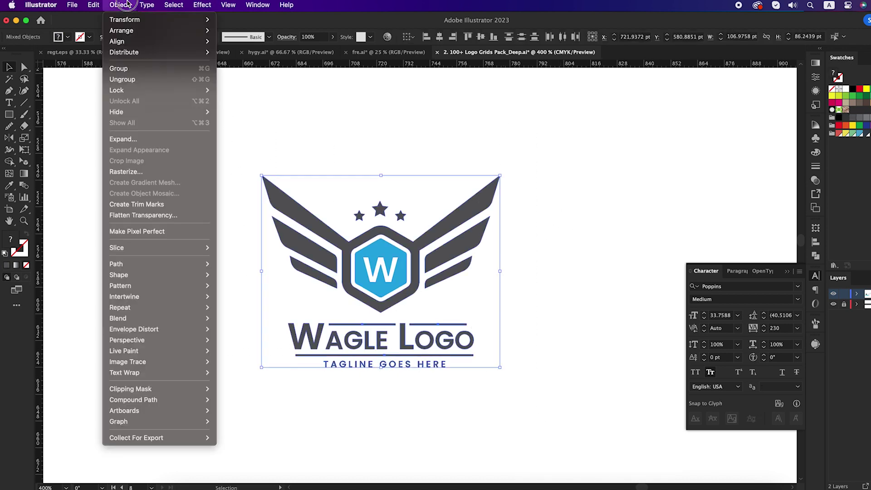
left_click(126, 71)
left_click(344, 163)
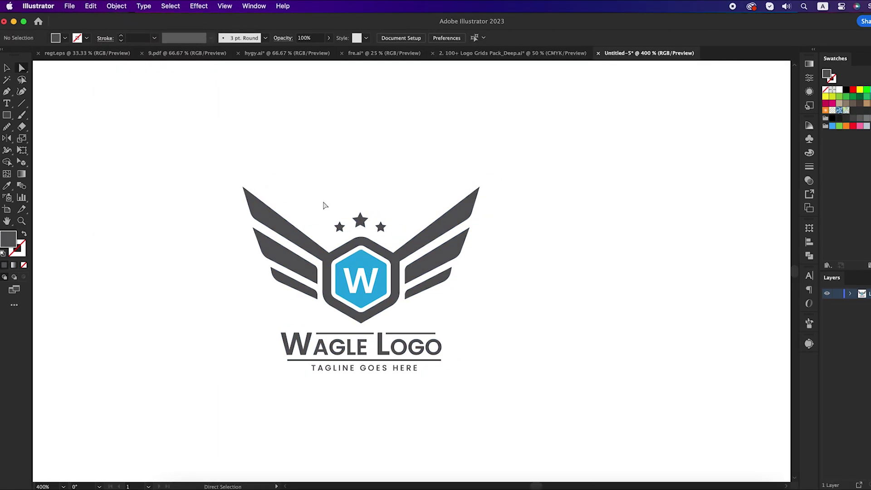
Colour the three stars and the bars around the name with the inner hexagon's blue.
left_click_drag(322, 200, 395, 240)
key("i")
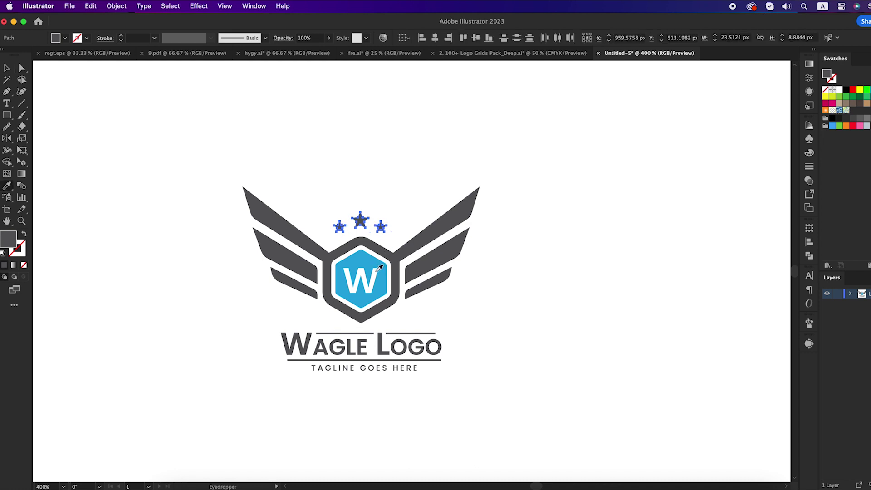
left_click(383, 268)
key("v")
left_click(431, 321)
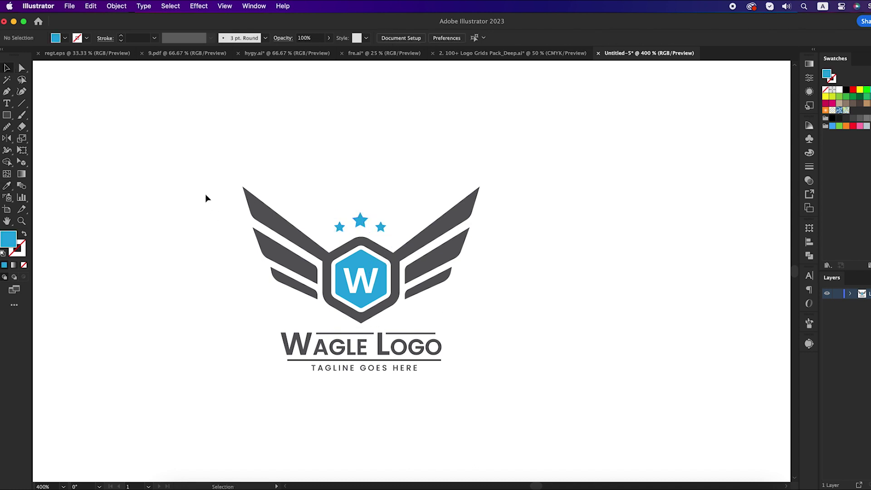
key("a")
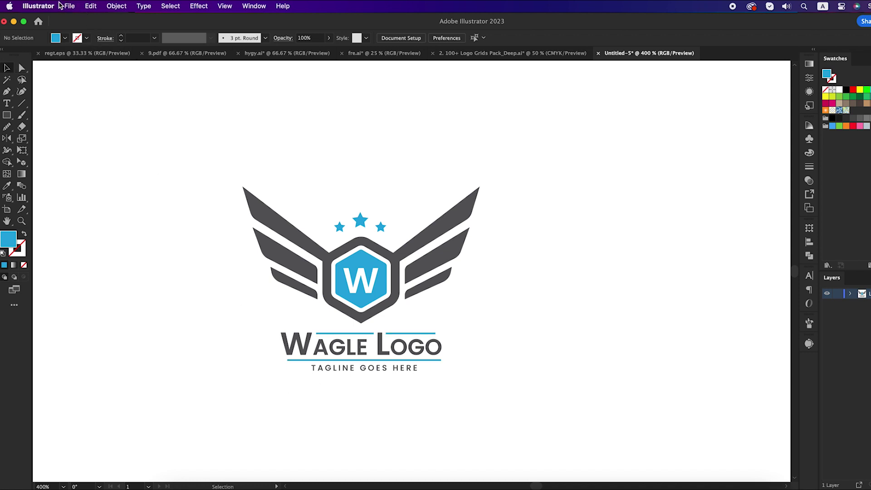
Export the logo to the Downloads folder as the PNG file pngrt.png.
left_click(68, 6)
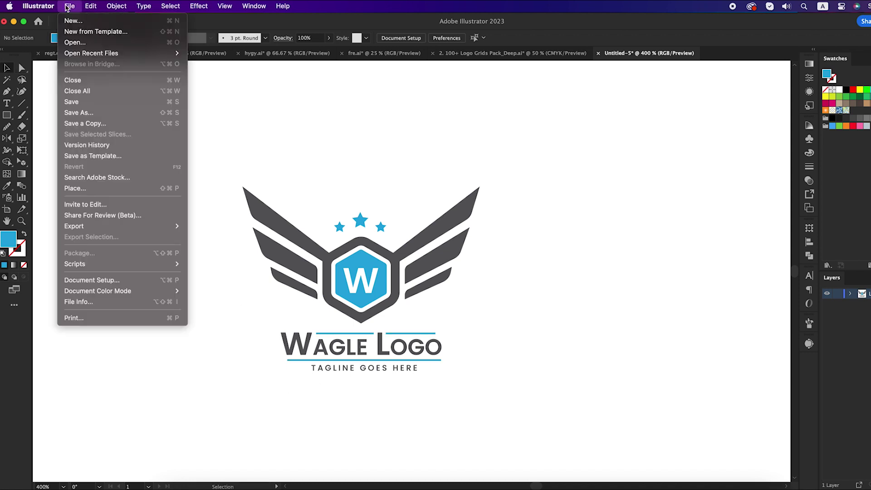
mouse_move(180, 226)
left_click(213, 237)
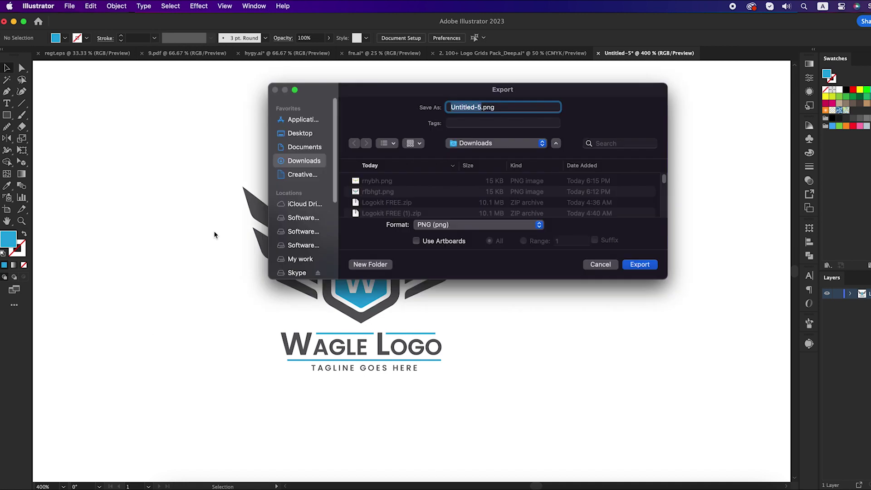
type("pngrt")
left_click(632, 269)
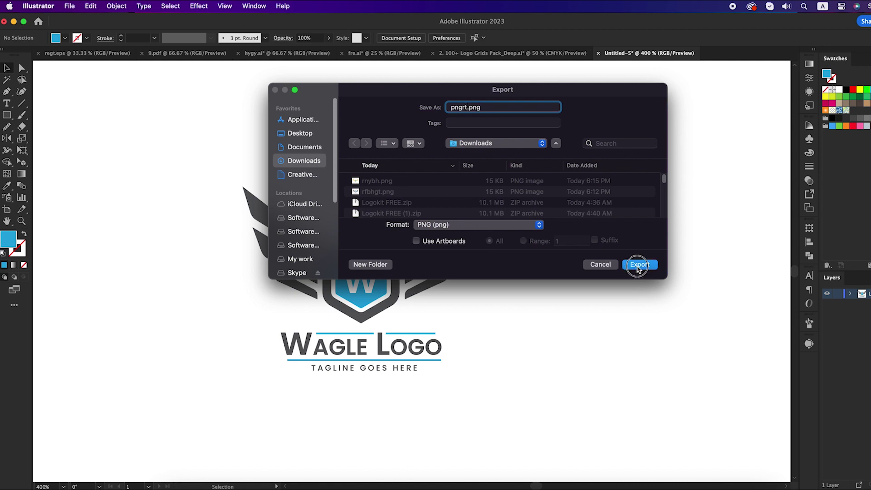
left_click(438, 378)
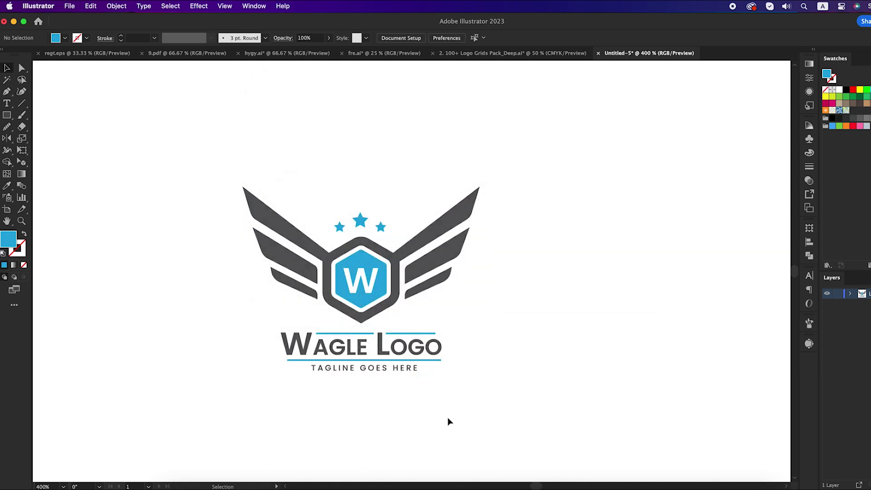
Switch to Photoshop and open the logo placeholder smart object of 3D Logo Mockup on Glass Wall.psd.
left_click(372, 486)
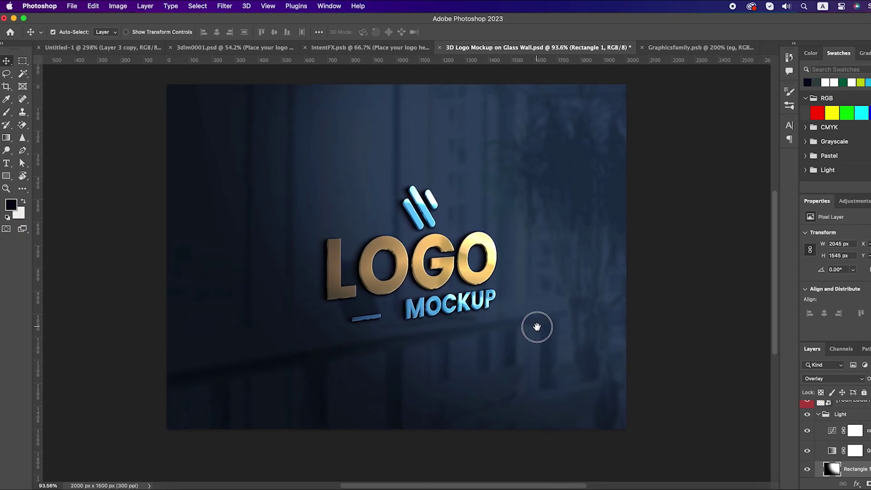
scroll(842, 430, "up", 1)
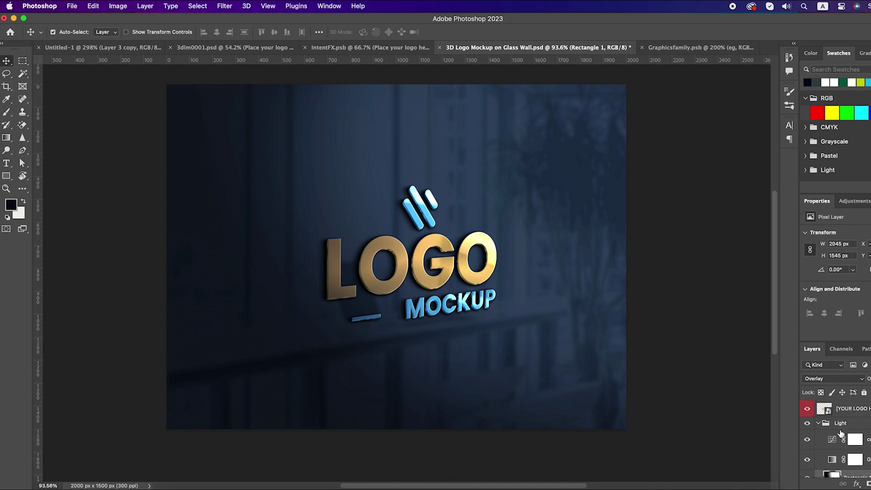
double_click(824, 409)
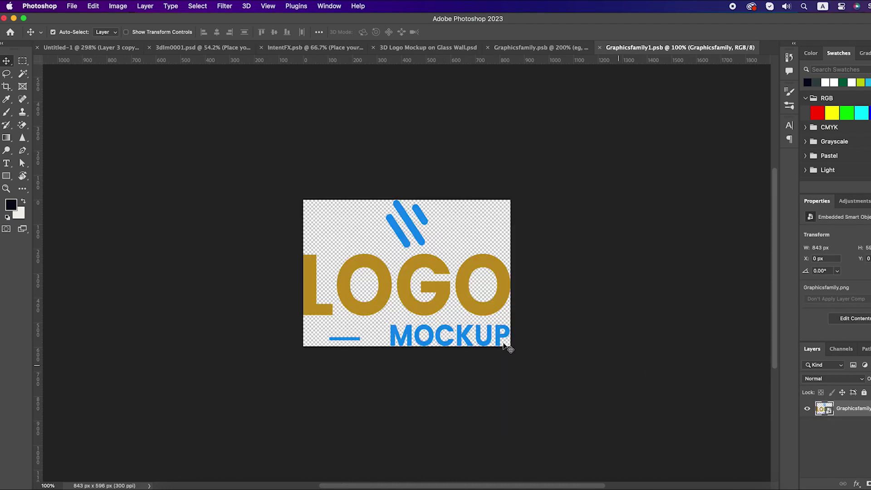
Place pngrt.png from Downloads as an embedded image and delete the original placeholder logo layer.
left_click(71, 5)
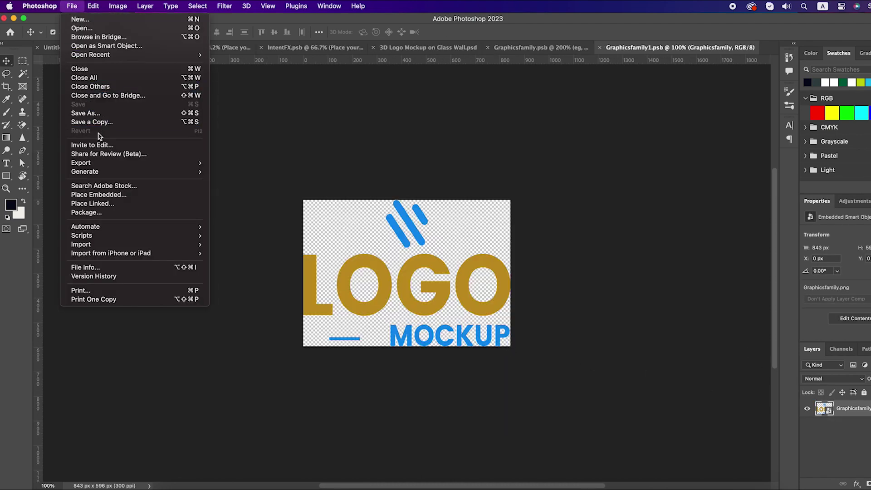
left_click(107, 194)
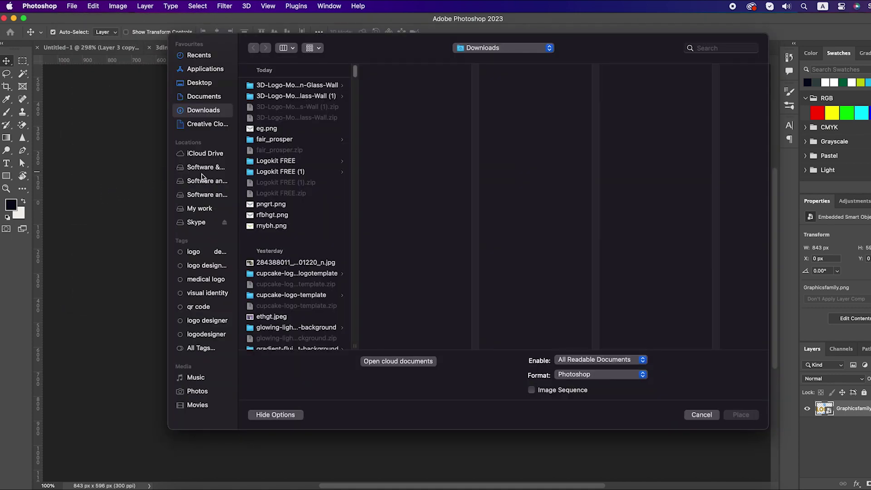
left_click(264, 206)
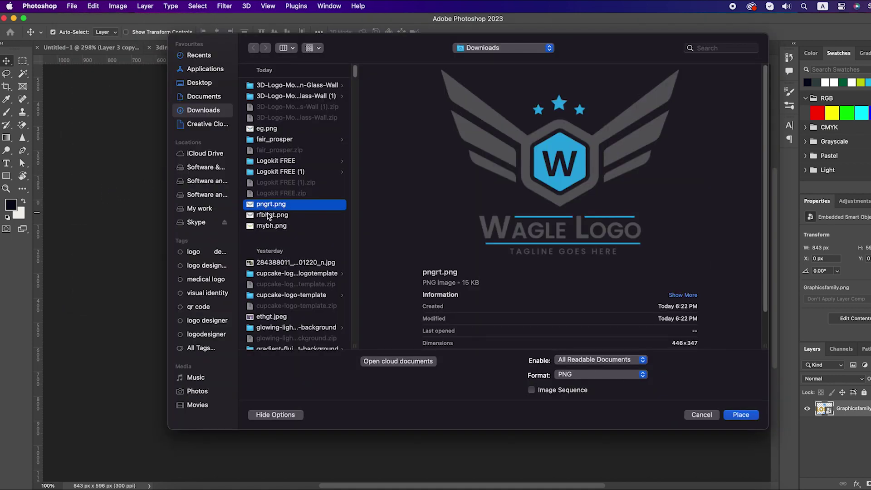
left_click(734, 415)
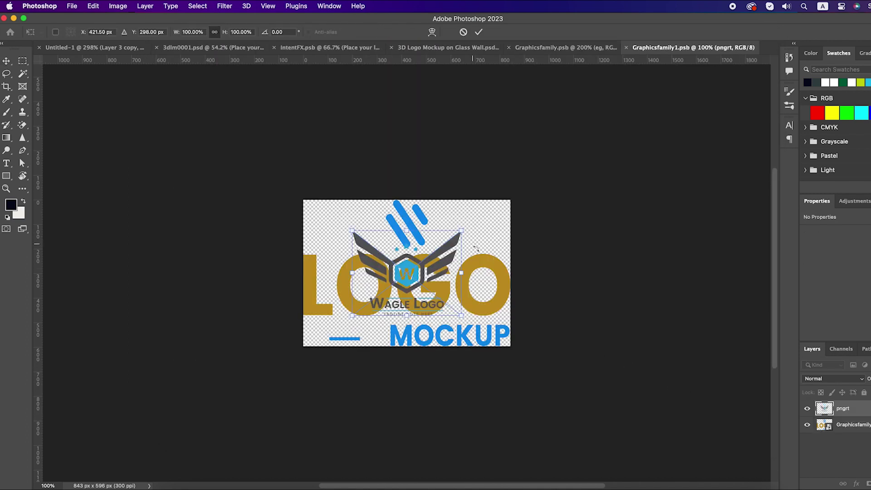
key("Return")
left_click(863, 427)
key("Delete")
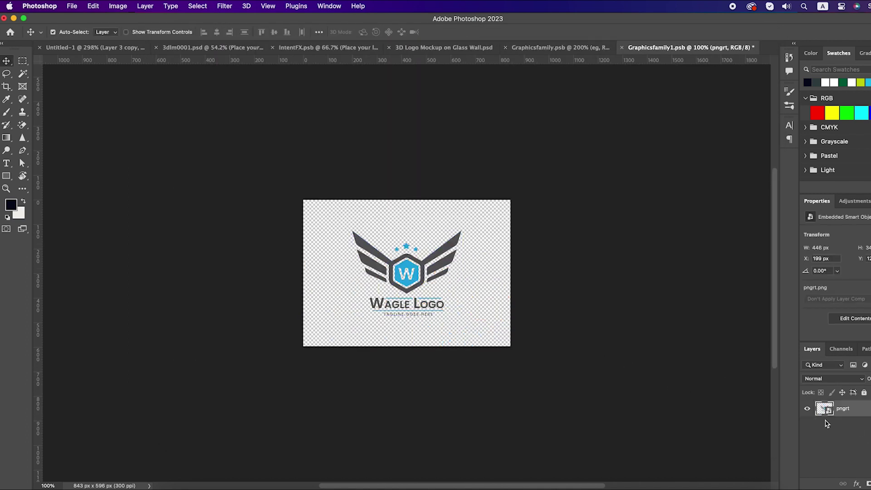